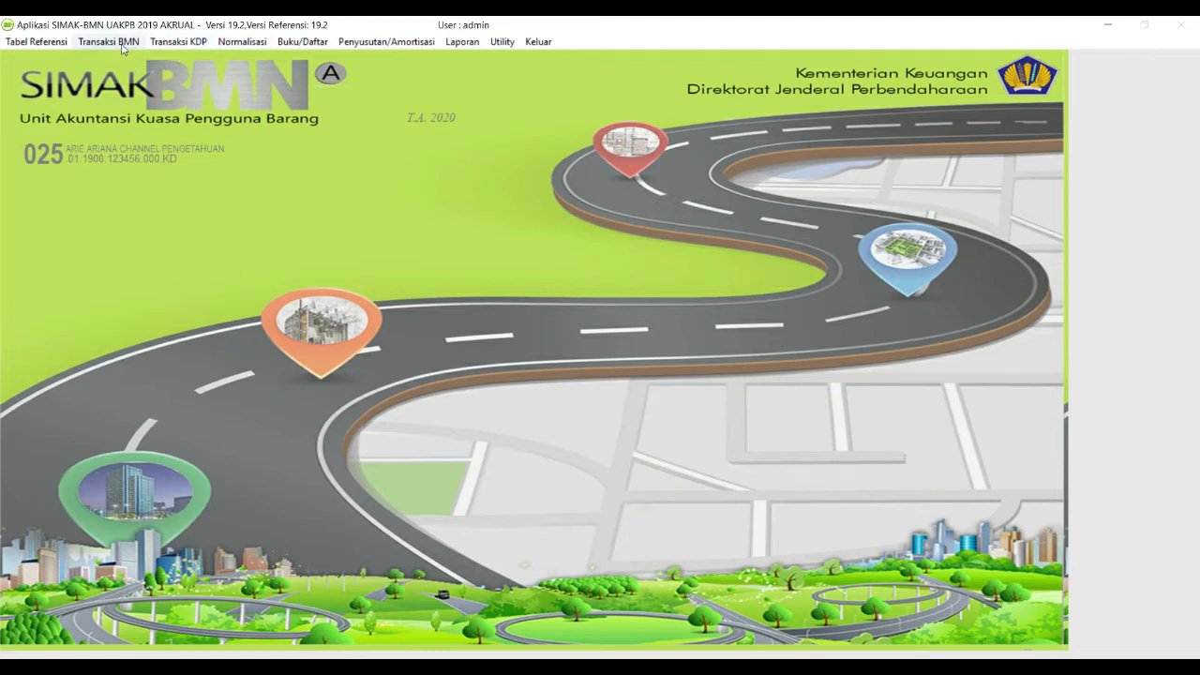
# Step: Review the UAKPB work unit reference codes, including those of SATKER BELAJAR
pyautogui.click(37, 42)
pyautogui.click(155, 139)
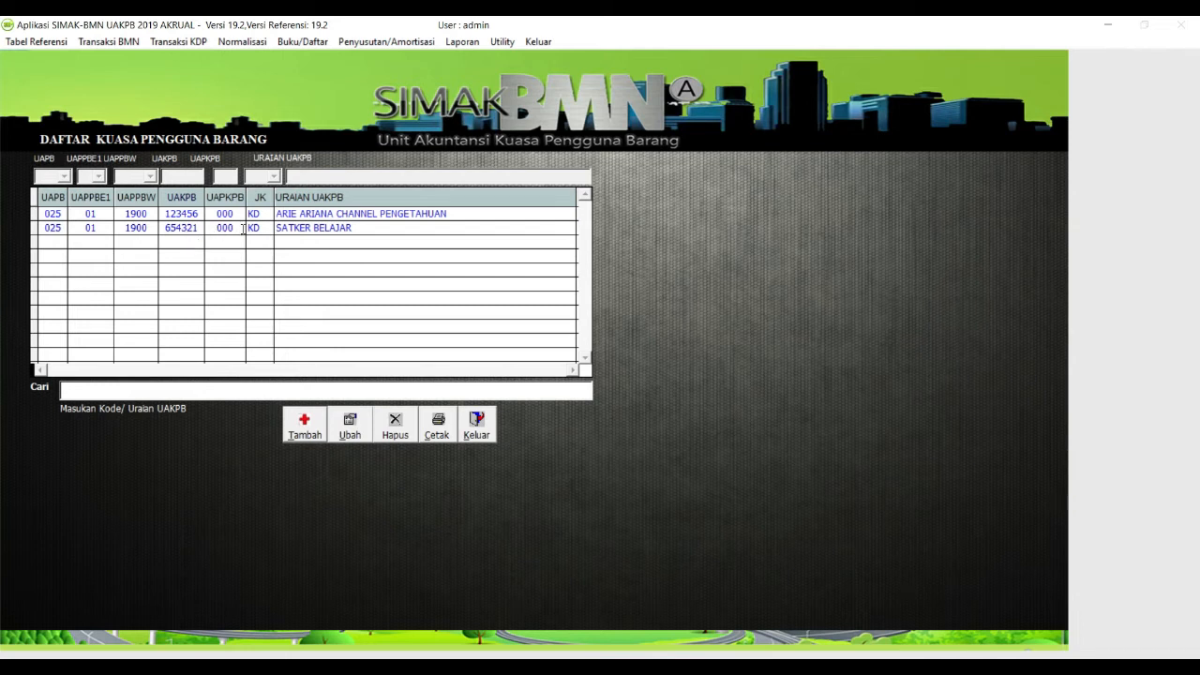
pyautogui.click(279, 228)
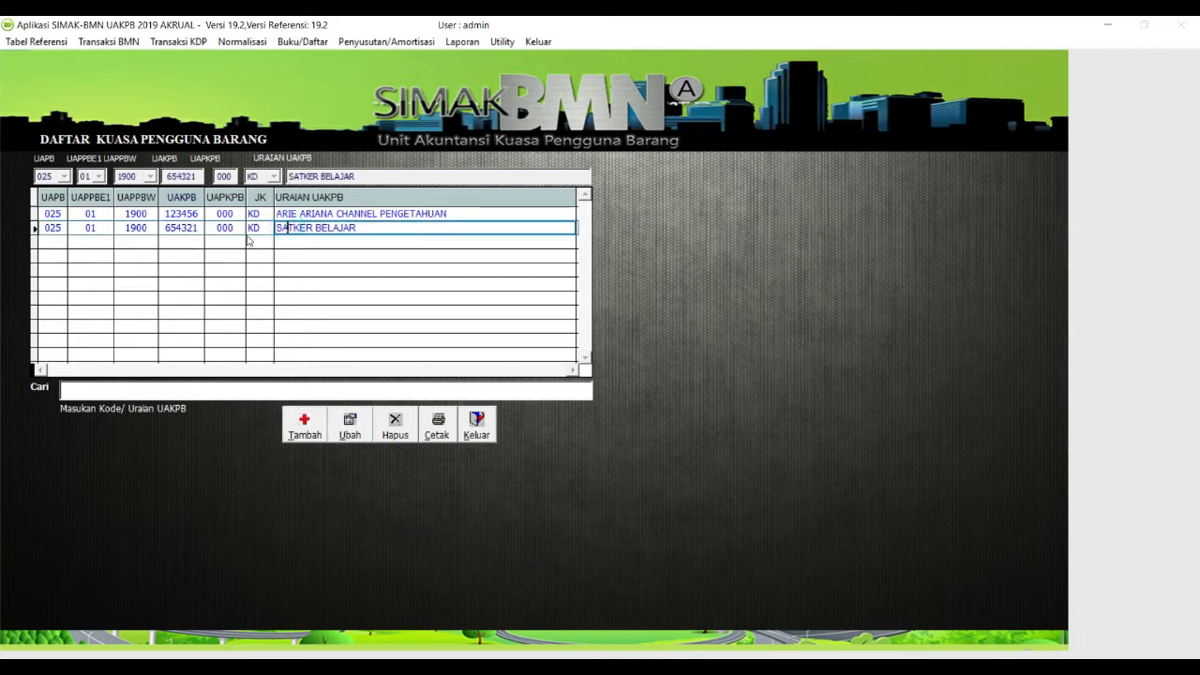
pyautogui.click(289, 214)
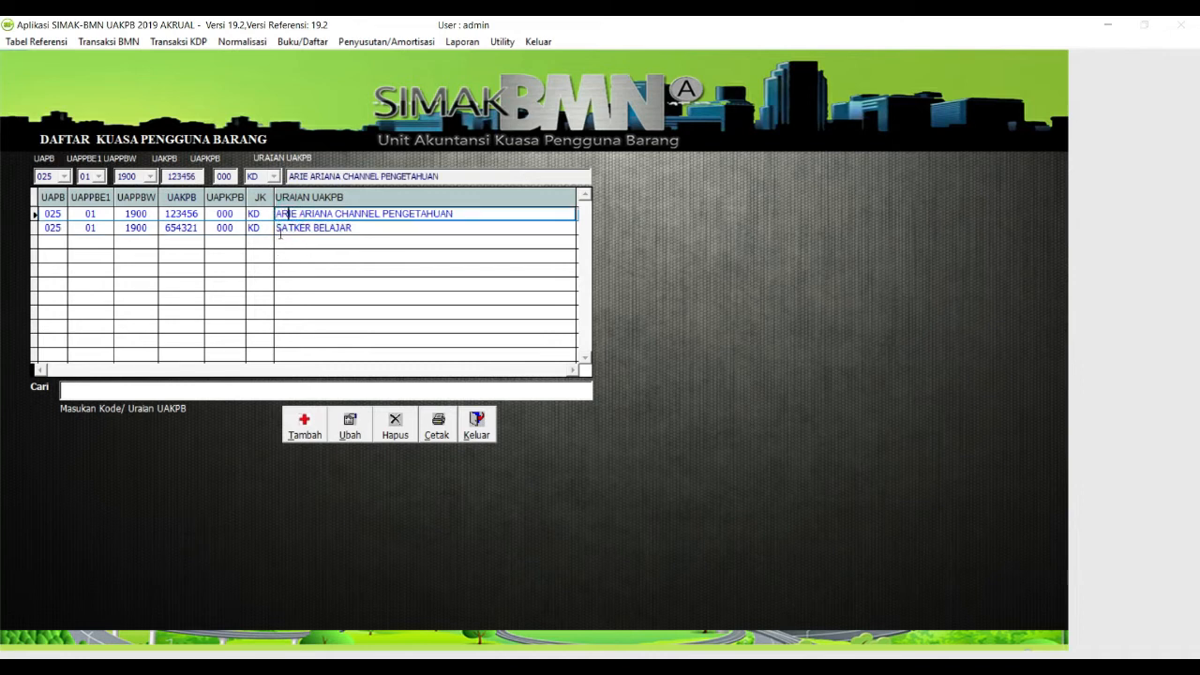
pyautogui.click(287, 228)
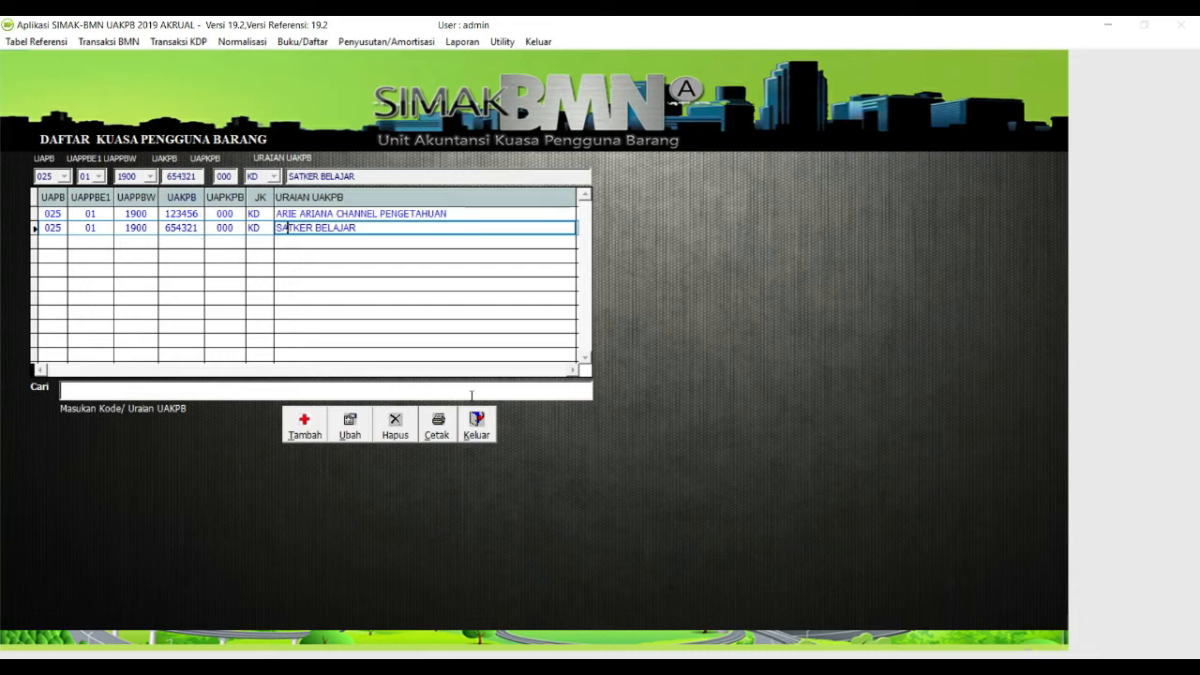
pyautogui.click(482, 432)
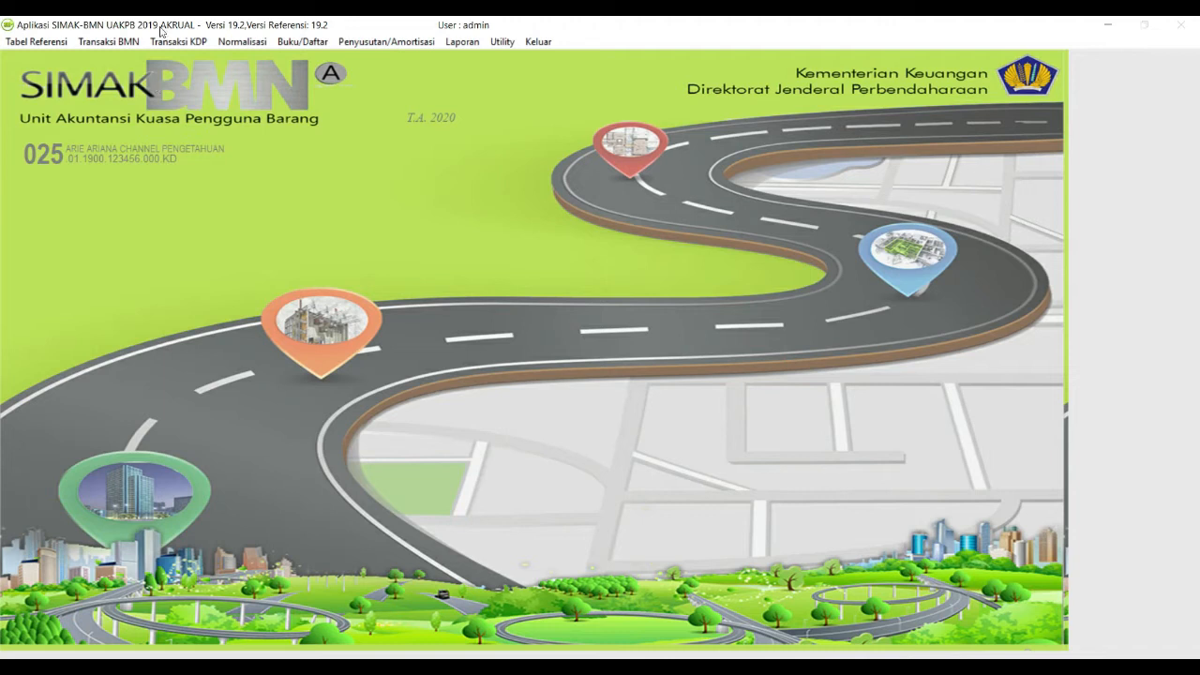
# Step: Start a new 2020 Transfer Keluar entry C0220 covering Semua Aset (tidak termasuk KDP)
pyautogui.click(127, 48)
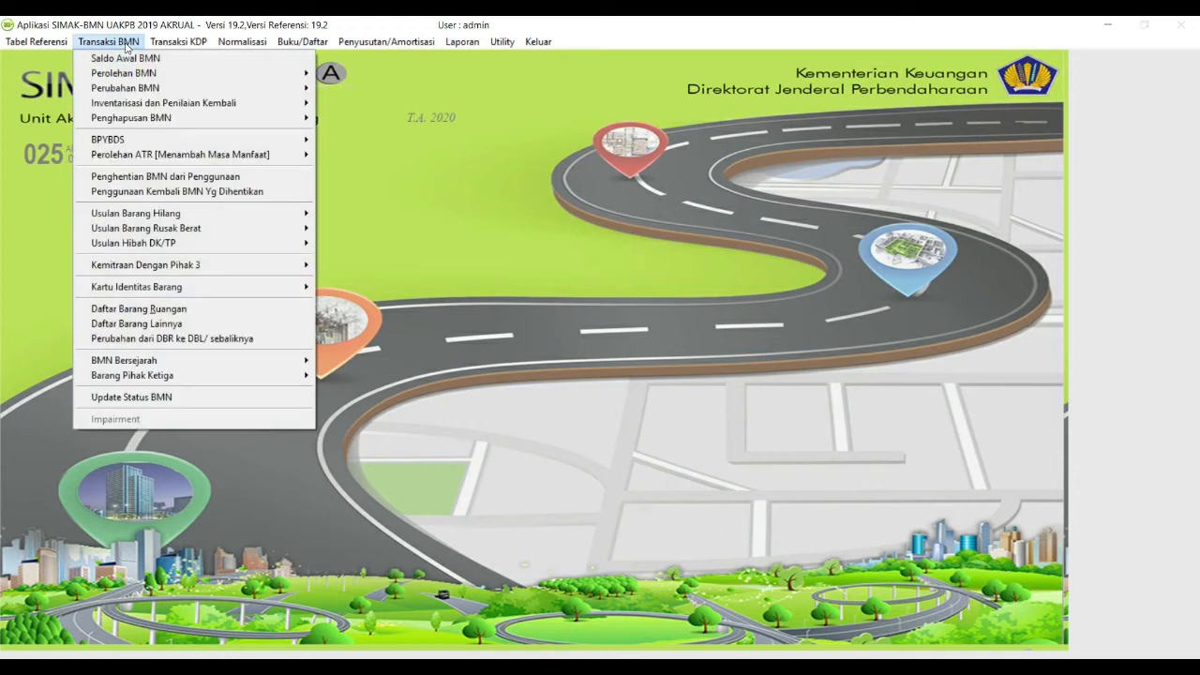
pyautogui.moveTo(146, 122)
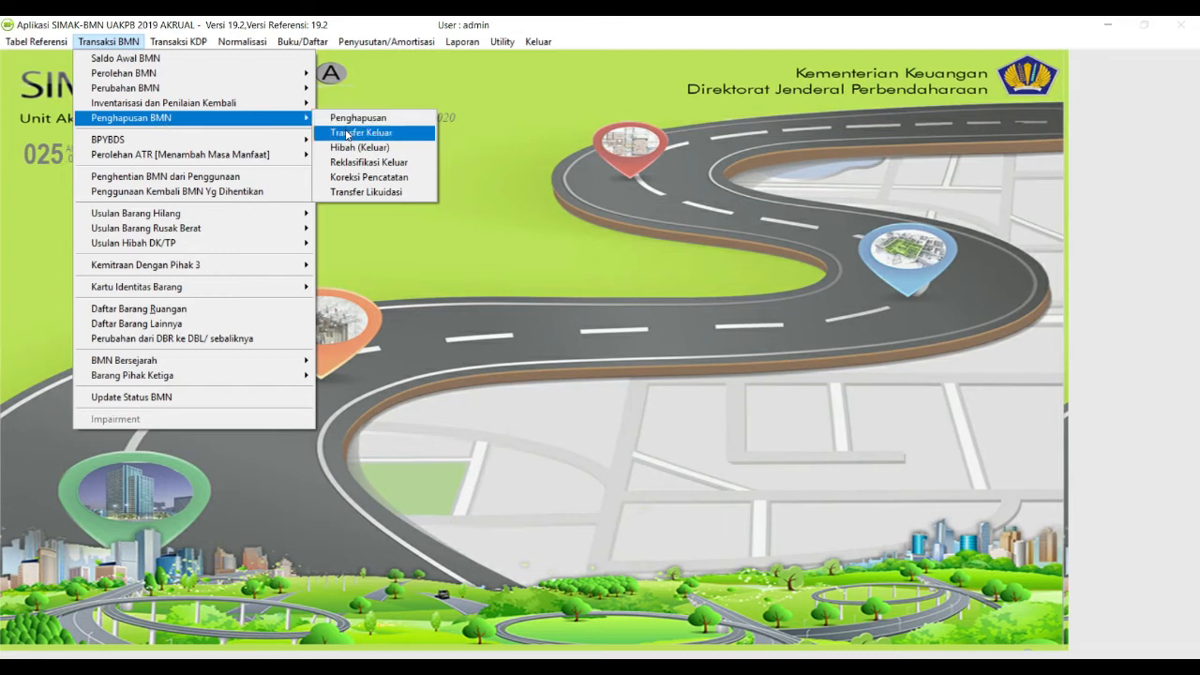
pyautogui.click(347, 134)
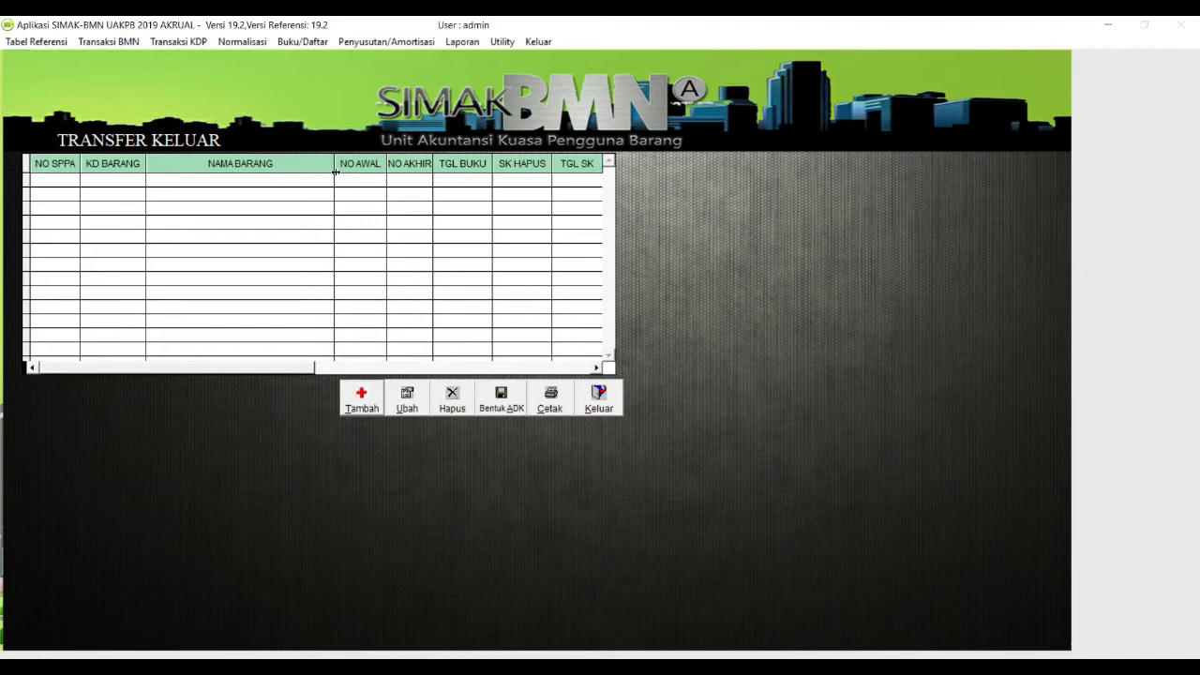
pyautogui.click(365, 403)
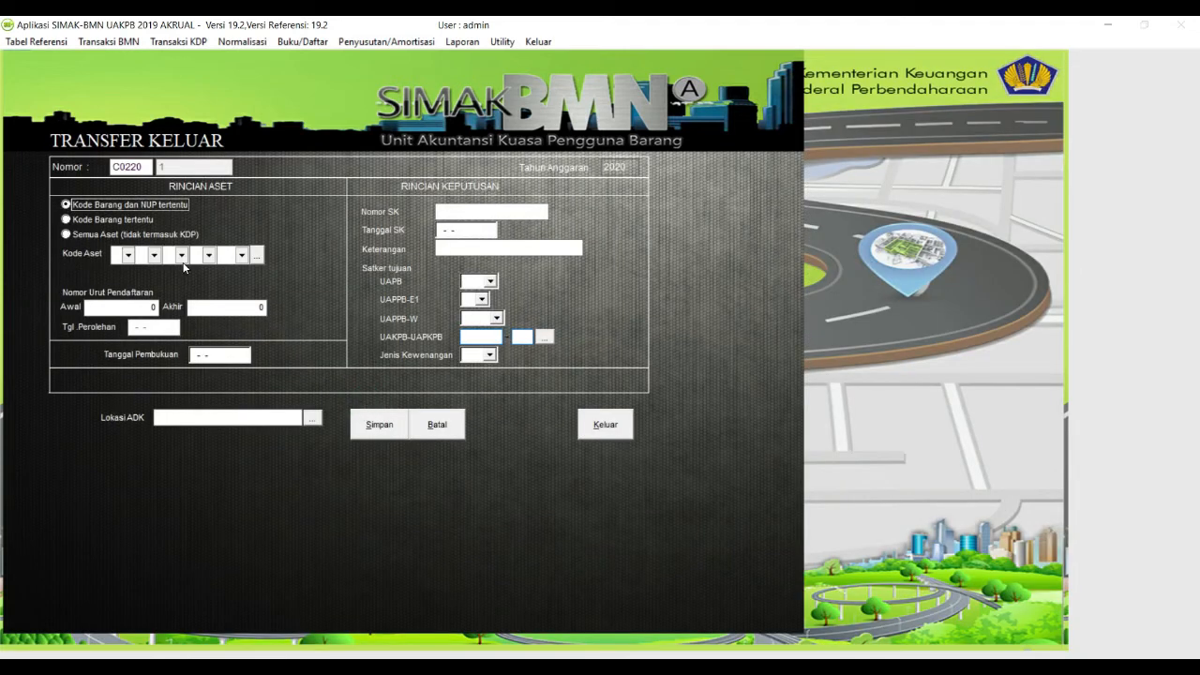
pyautogui.click(87, 239)
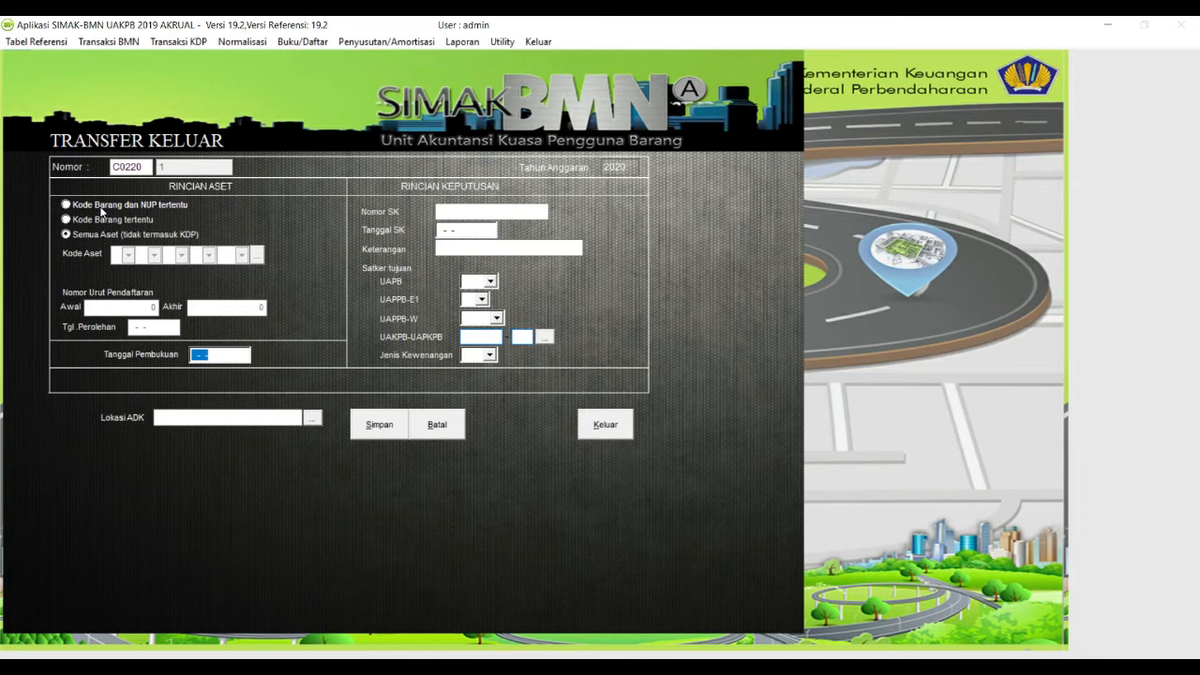
pyautogui.click(101, 208)
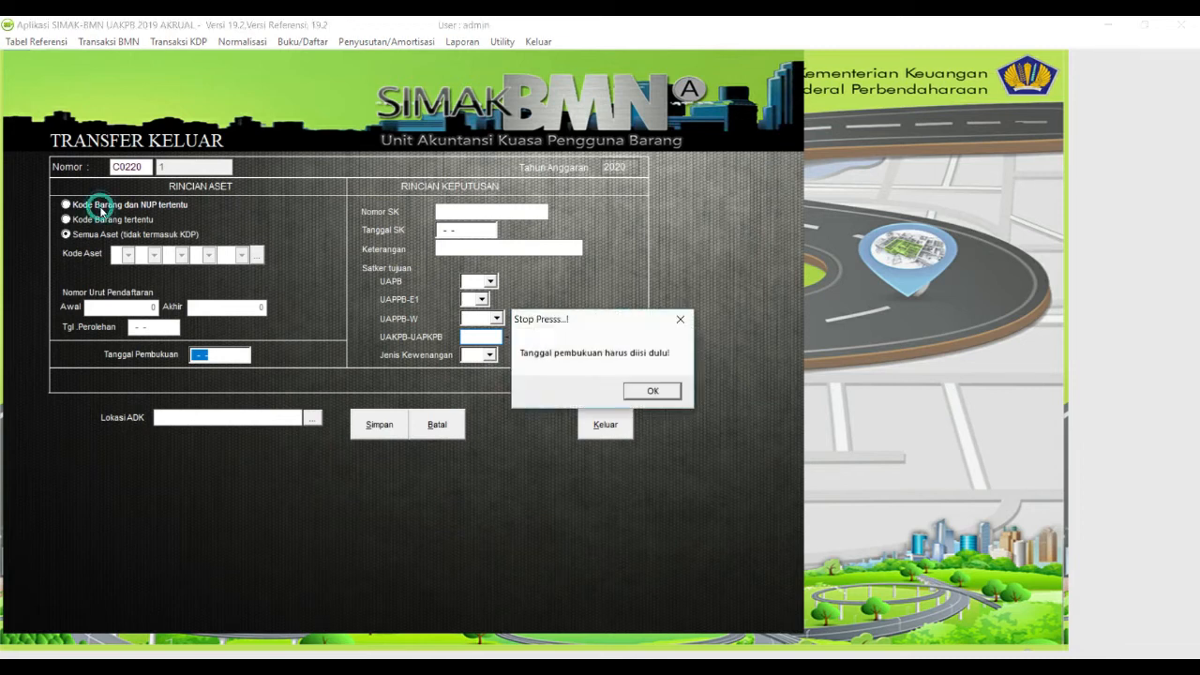
pyautogui.click(661, 391)
pyautogui.click(86, 207)
pyautogui.click(257, 255)
pyautogui.click(391, 409)
pyautogui.write('LAP T')
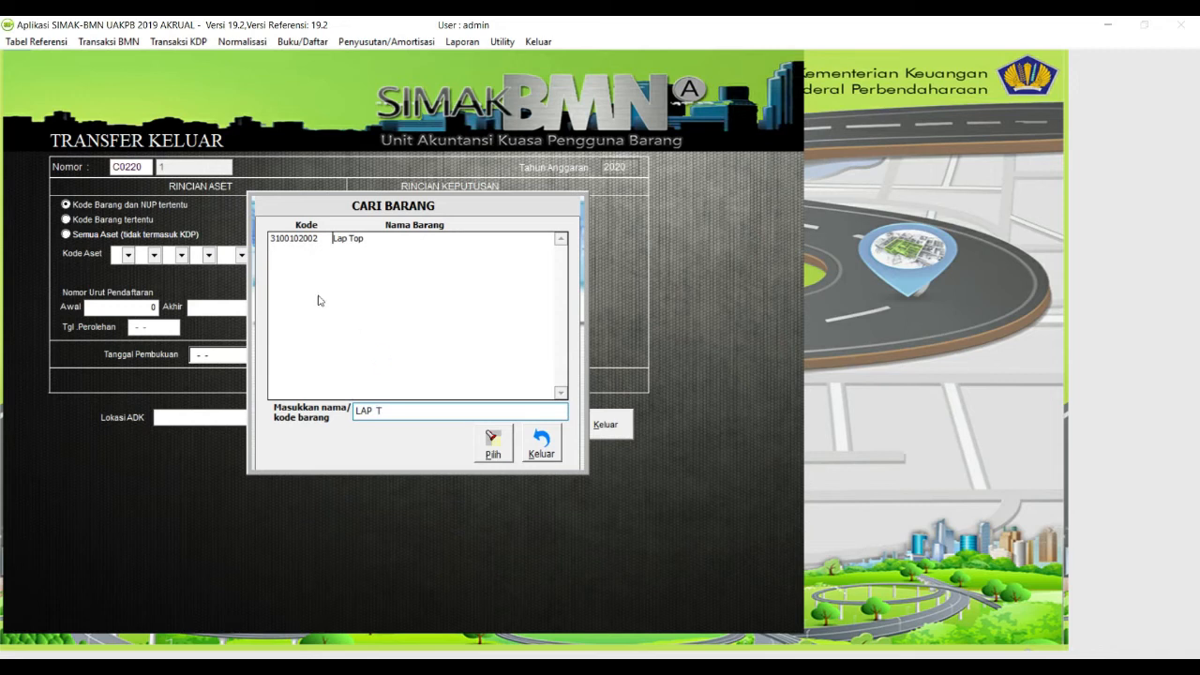
pyautogui.doubleClick(349, 240)
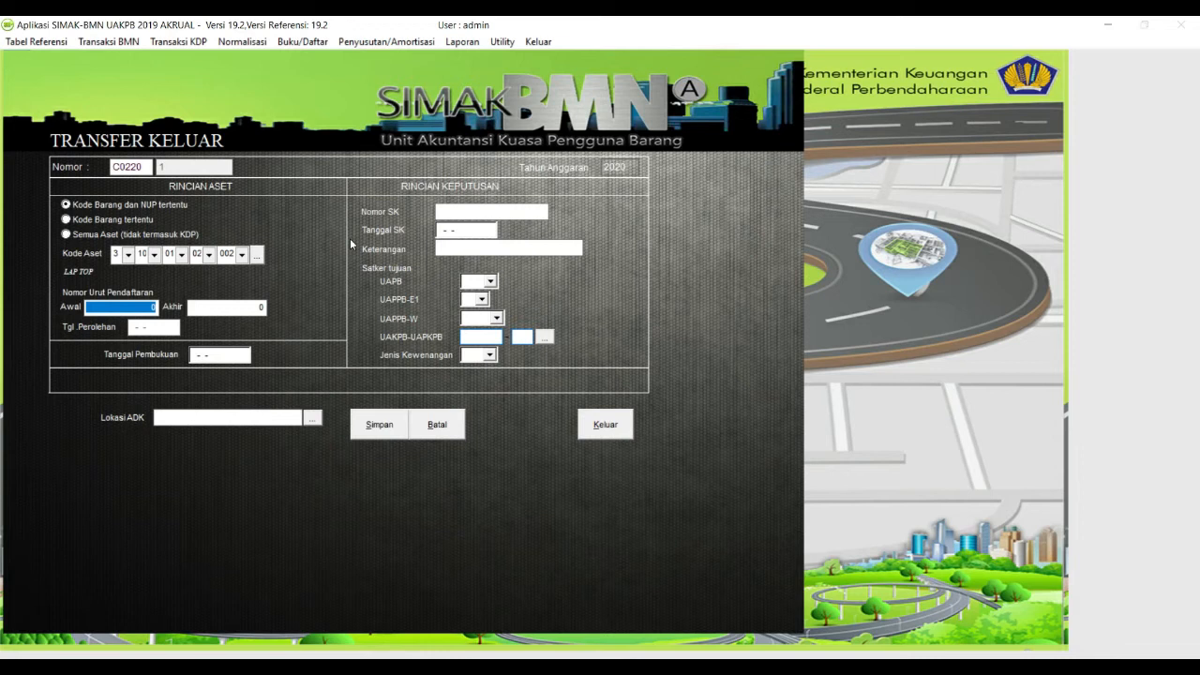
# Step: Set the NUP range 1 to 1 and booking date 08-05-2020
pyautogui.write('1')
pyautogui.press('Tab')
pyautogui.write('1')
pyautogui.press('Tab')
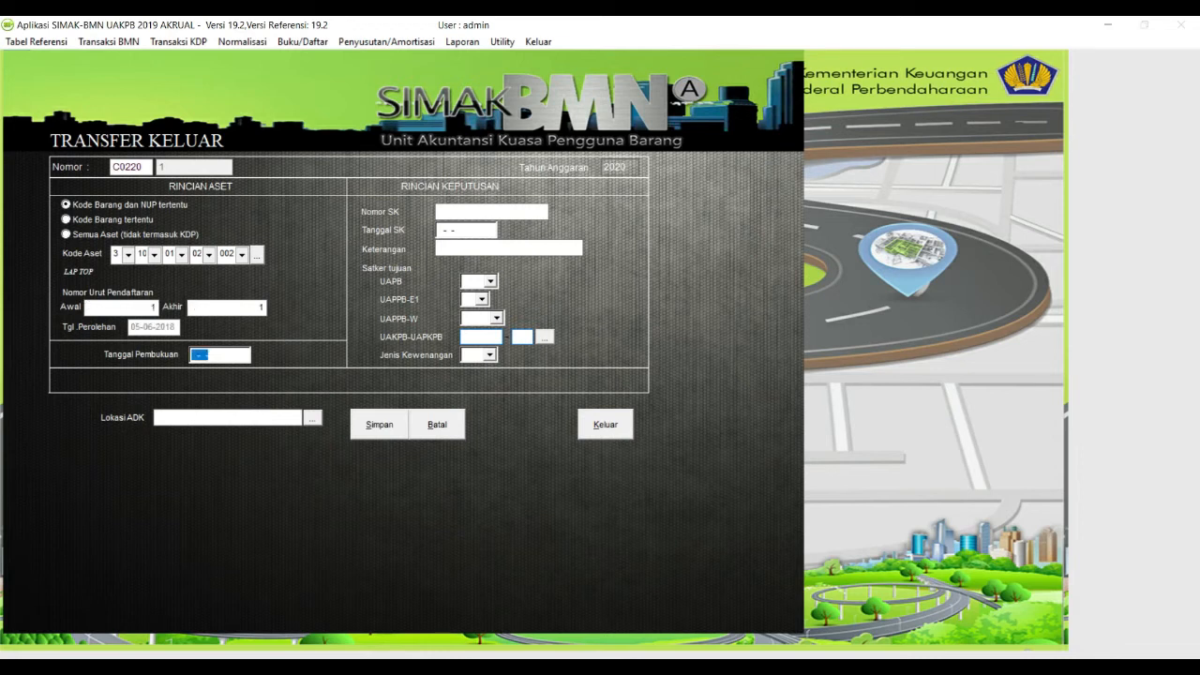
pyautogui.write('08-05-2020')
pyautogui.press('Tab')
# Step: Enter decree 001/BA/2020 dated 08-05-2020 and description SERAH TERIMA BARANG
pyautogui.write('001/BA')
pyautogui.write('/202')
pyautogui.press('Tab')
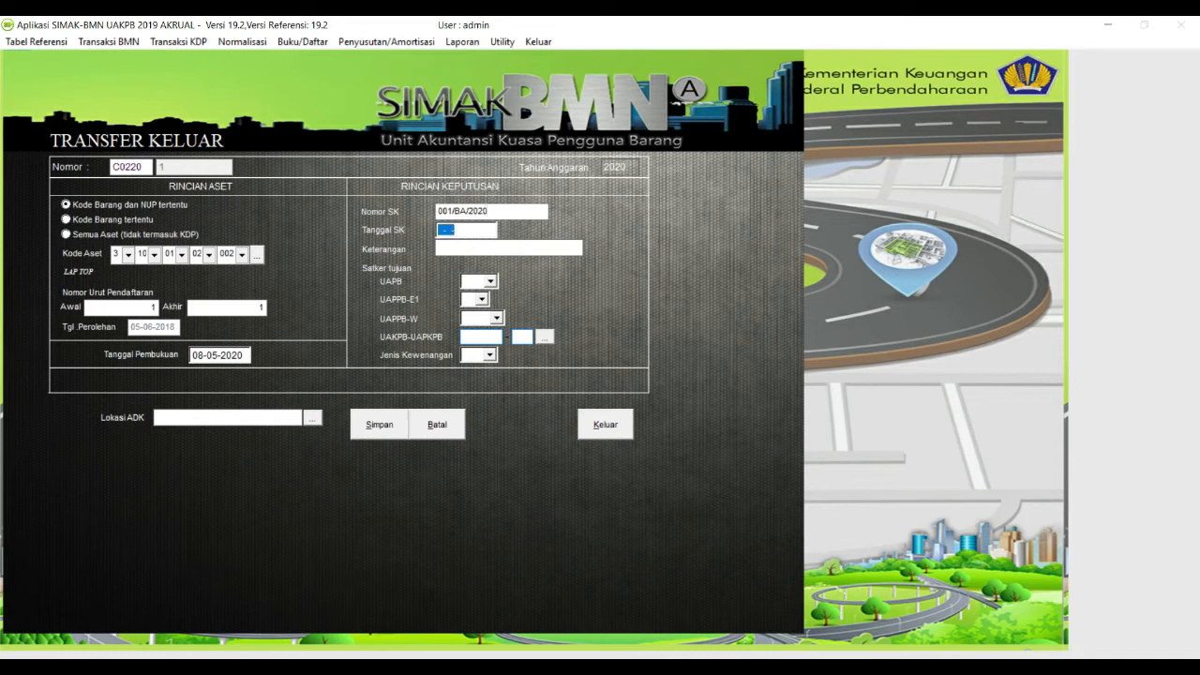
pyautogui.write('08-05-2020522020')
pyautogui.press('Tab')
pyautogui.write('SERAH TERIM')
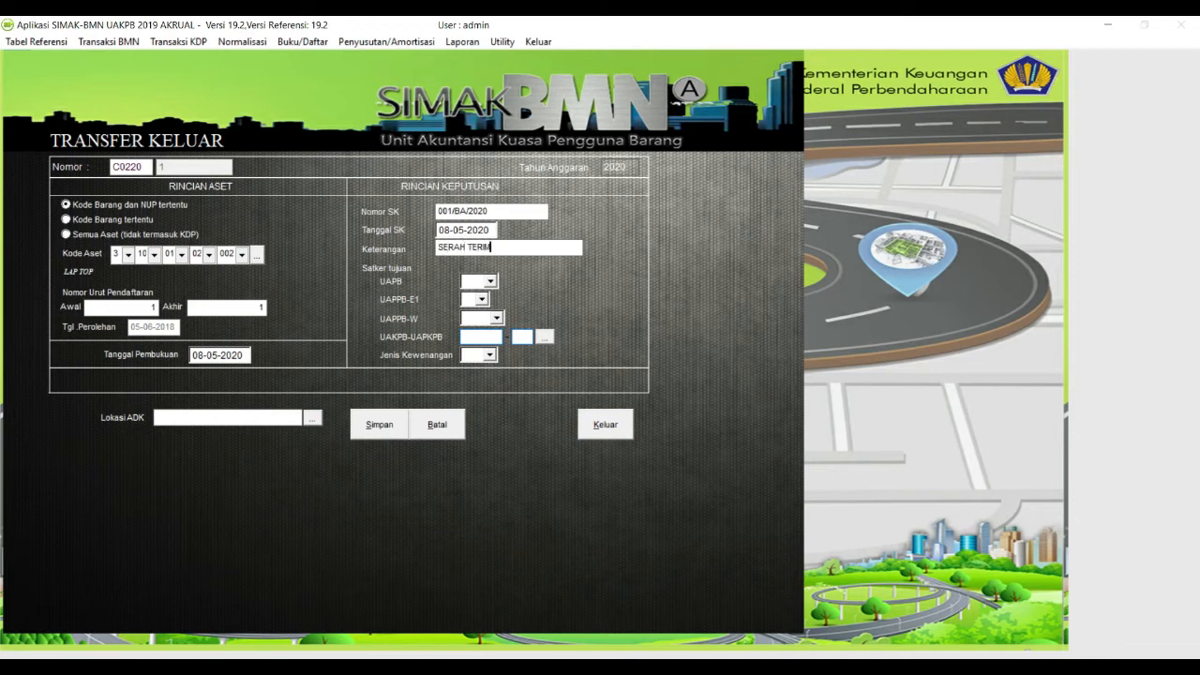
pyautogui.write('A BARANG')
# Step: Set the destination UAPB to agency 025
pyautogui.click(490, 281)
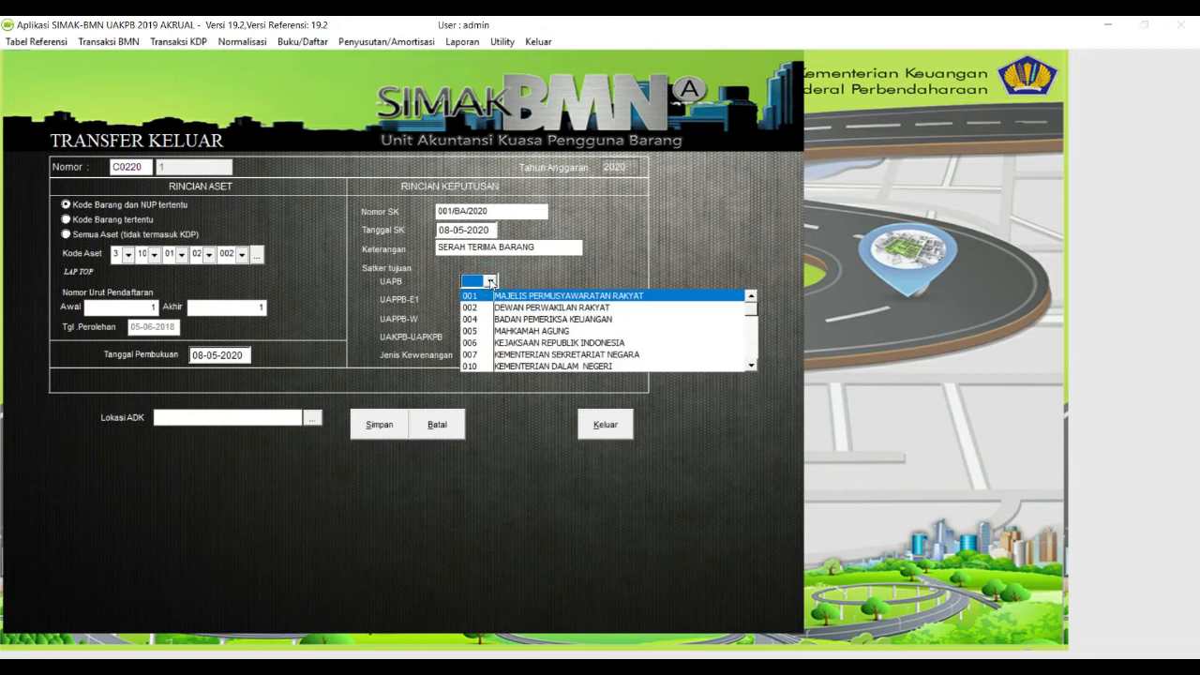
pyautogui.click(489, 281)
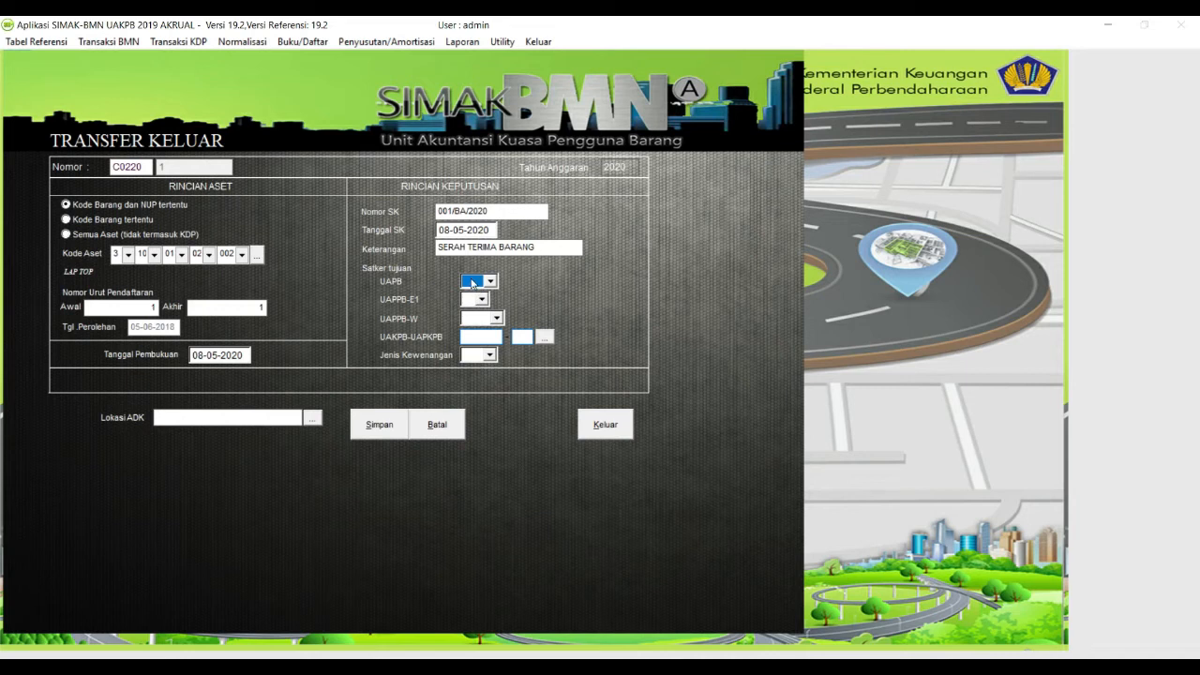
pyautogui.press('Down')
pyautogui.click(489, 281)
pyautogui.press('Down')
pyautogui.press('Down')
pyautogui.press('Down')
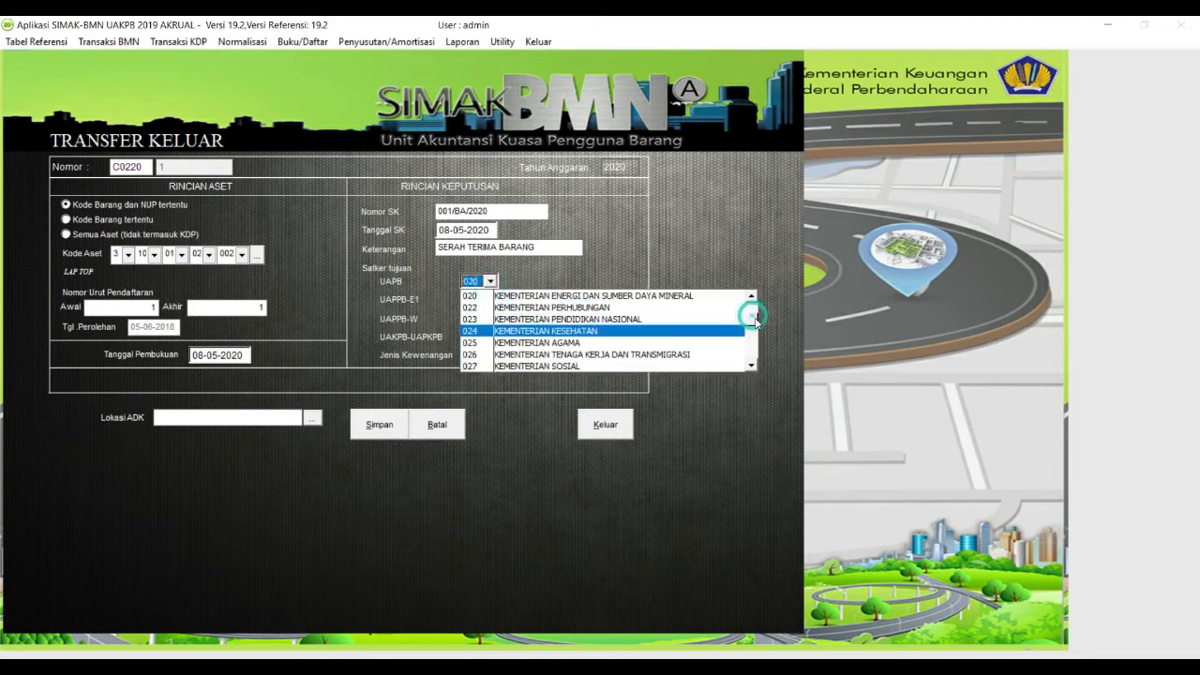
pyautogui.moveTo(754, 318); pyautogui.dragTo(755, 325)
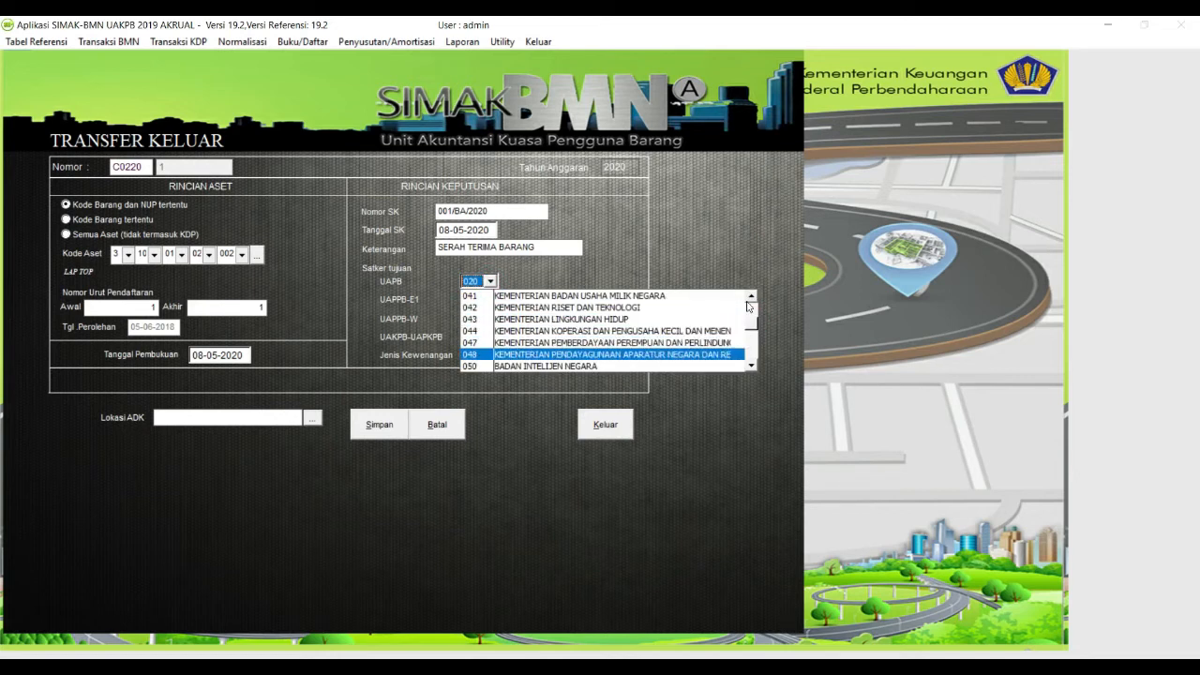
pyautogui.click(749, 297)
pyautogui.click(750, 297)
pyautogui.click(712, 307)
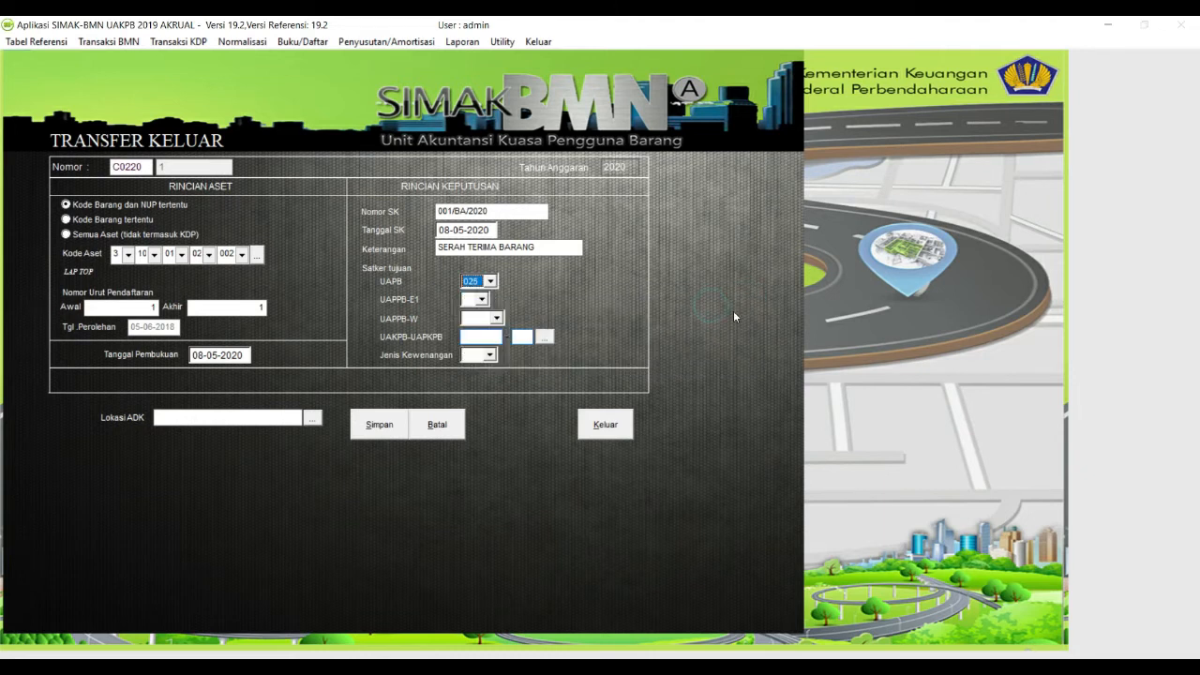
# Step: Set UAPPB-E1 to 01 and pick SATKER BELAJAR (654321-000, KD) as destination UAKPB
pyautogui.click(481, 299)
pyautogui.click(486, 315)
pyautogui.click(543, 338)
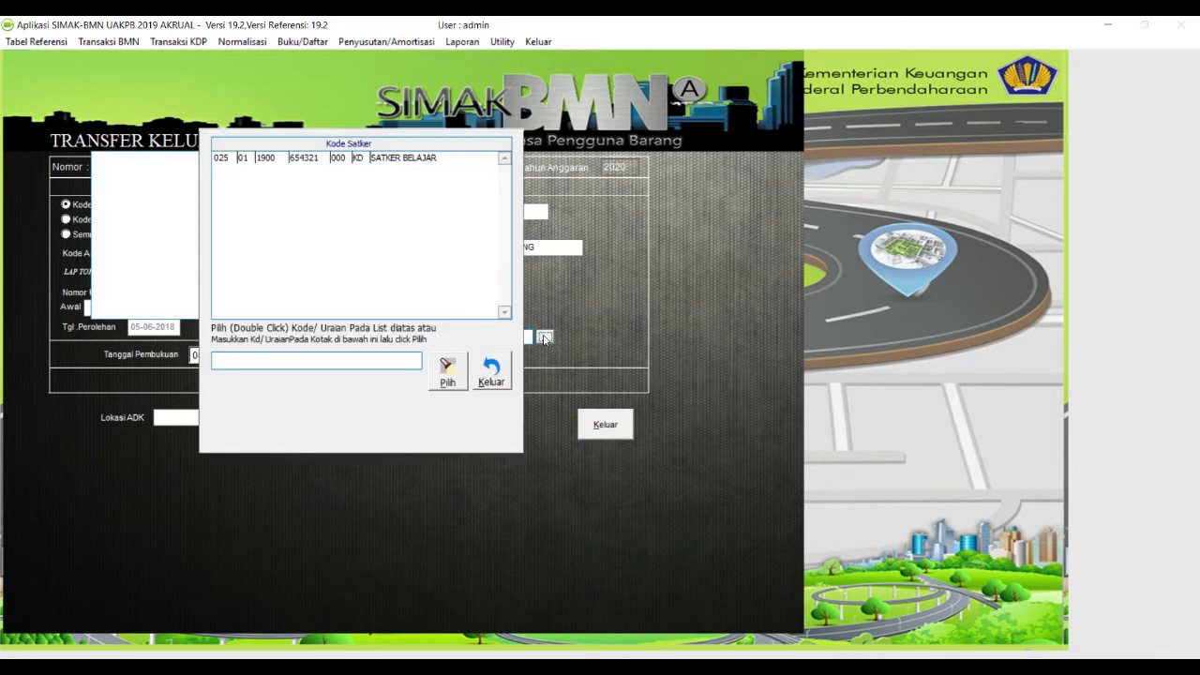
pyautogui.doubleClick(393, 157)
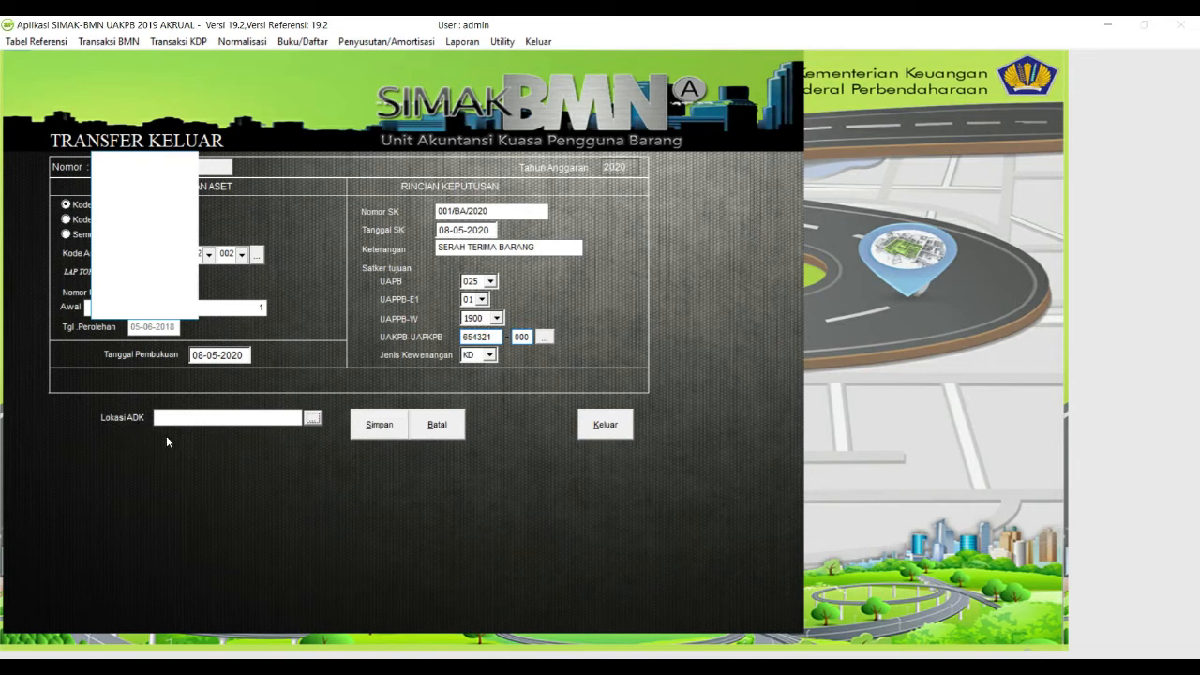
# Step: Set the ADK file location to D:\ on the DATA drive
pyautogui.click(312, 418)
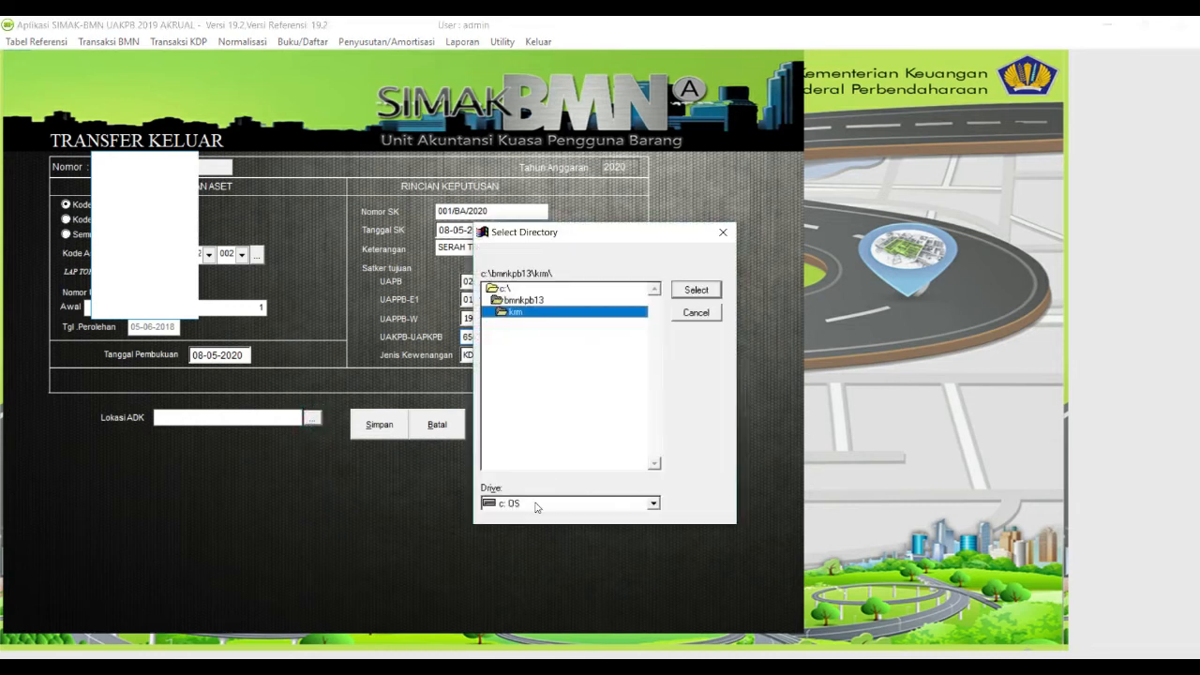
pyautogui.click(537, 506)
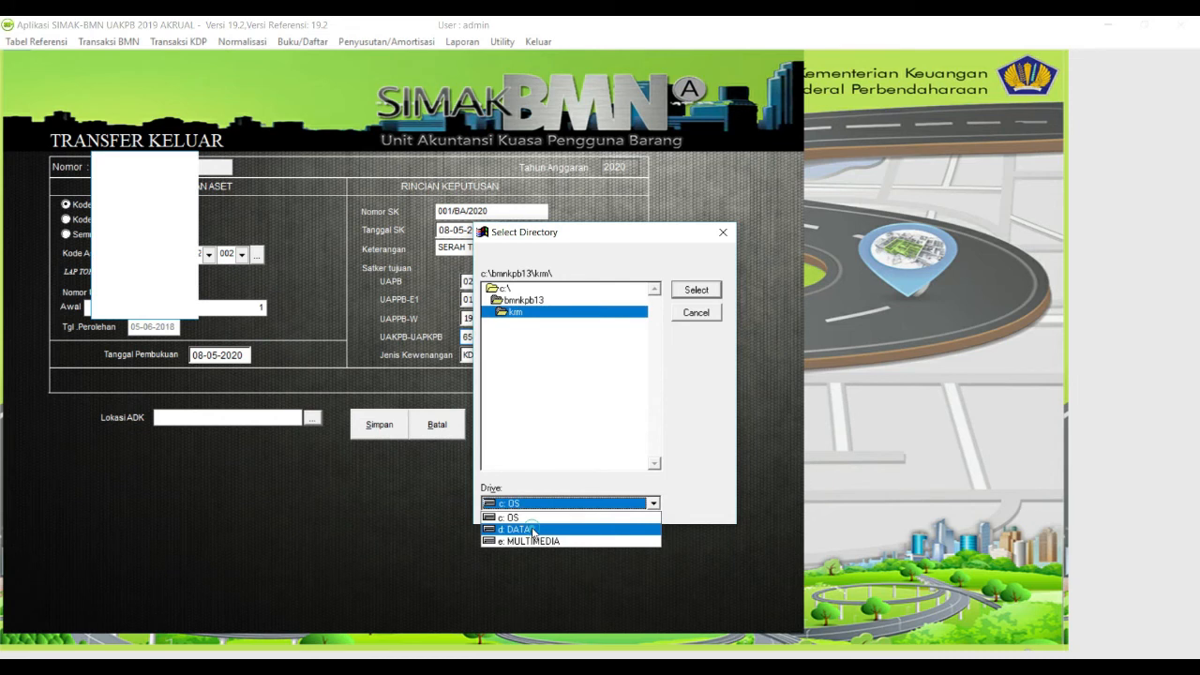
pyautogui.click(533, 531)
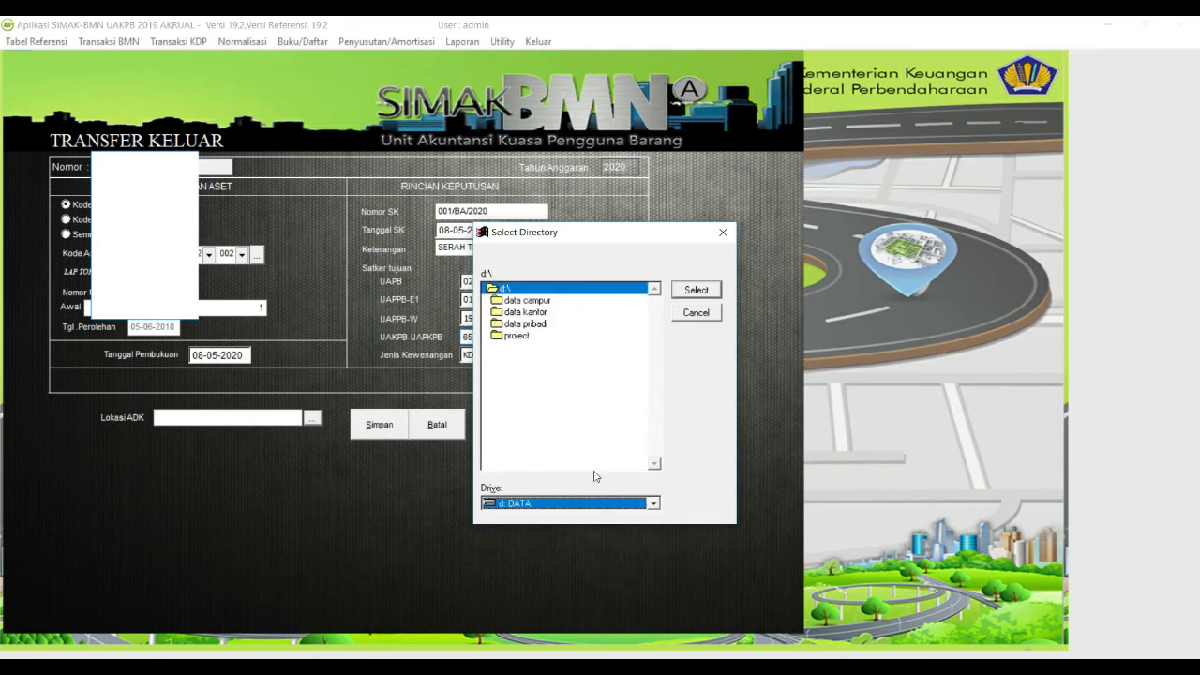
pyautogui.click(698, 291)
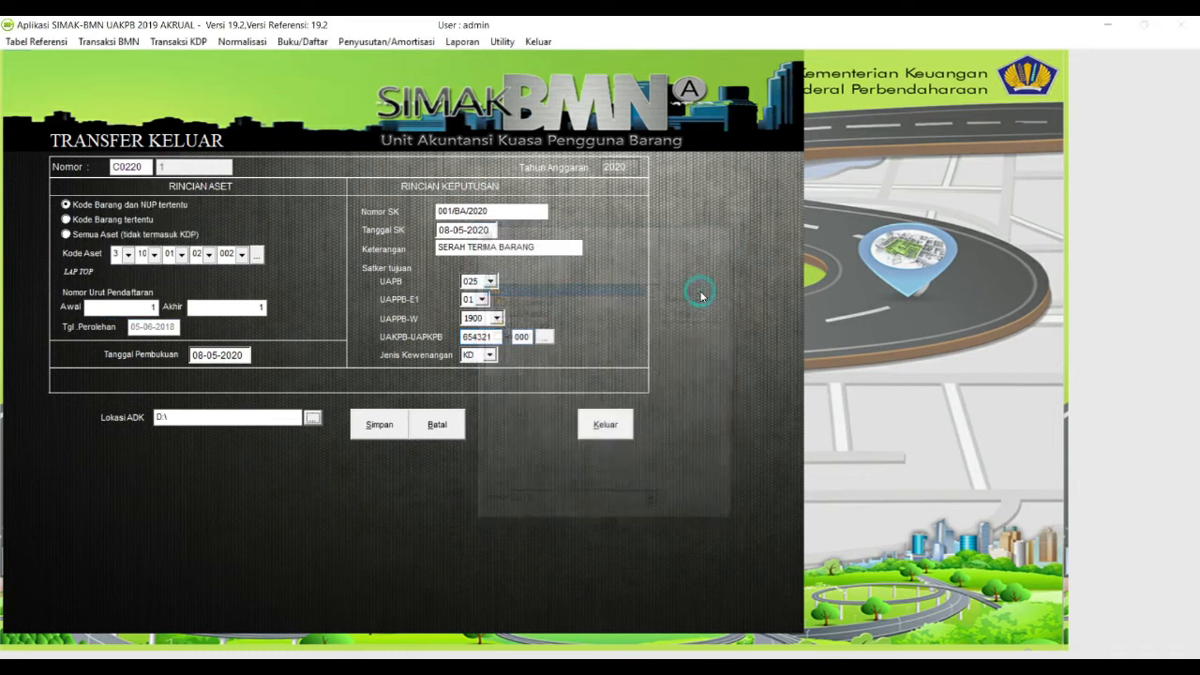
# Step: Save the laptop's outgoing transfer, acknowledge both notices, and close Transfer Keluar
pyautogui.click(381, 431)
pyautogui.click(661, 401)
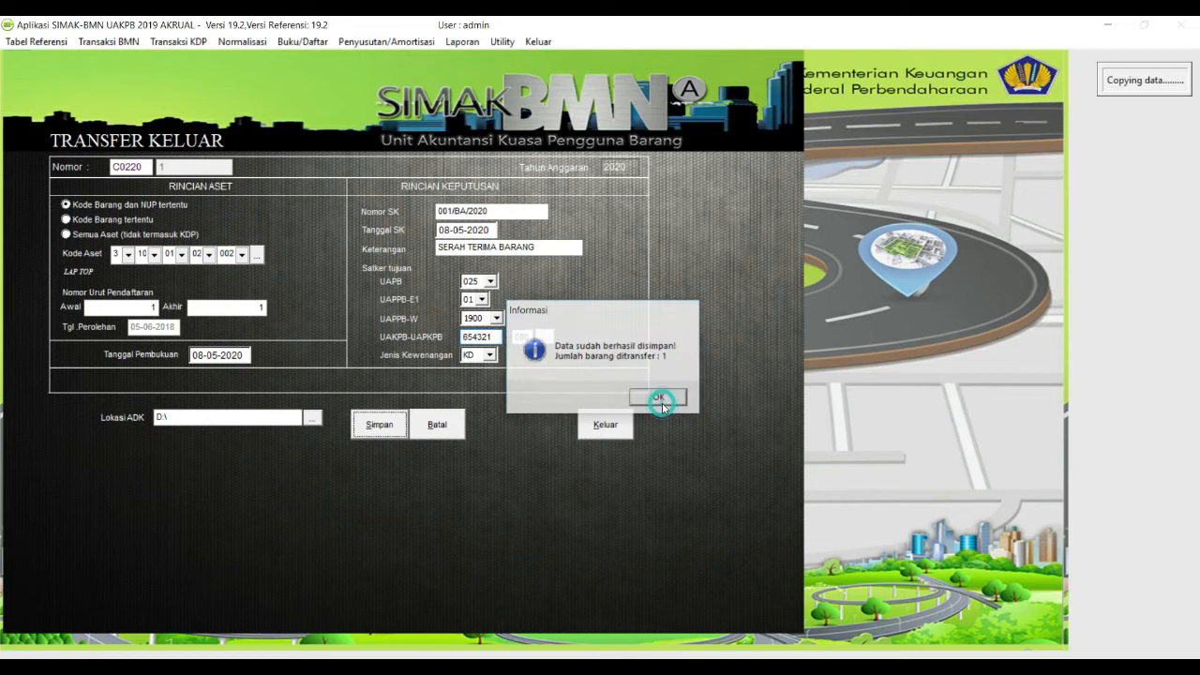
pyautogui.click(678, 404)
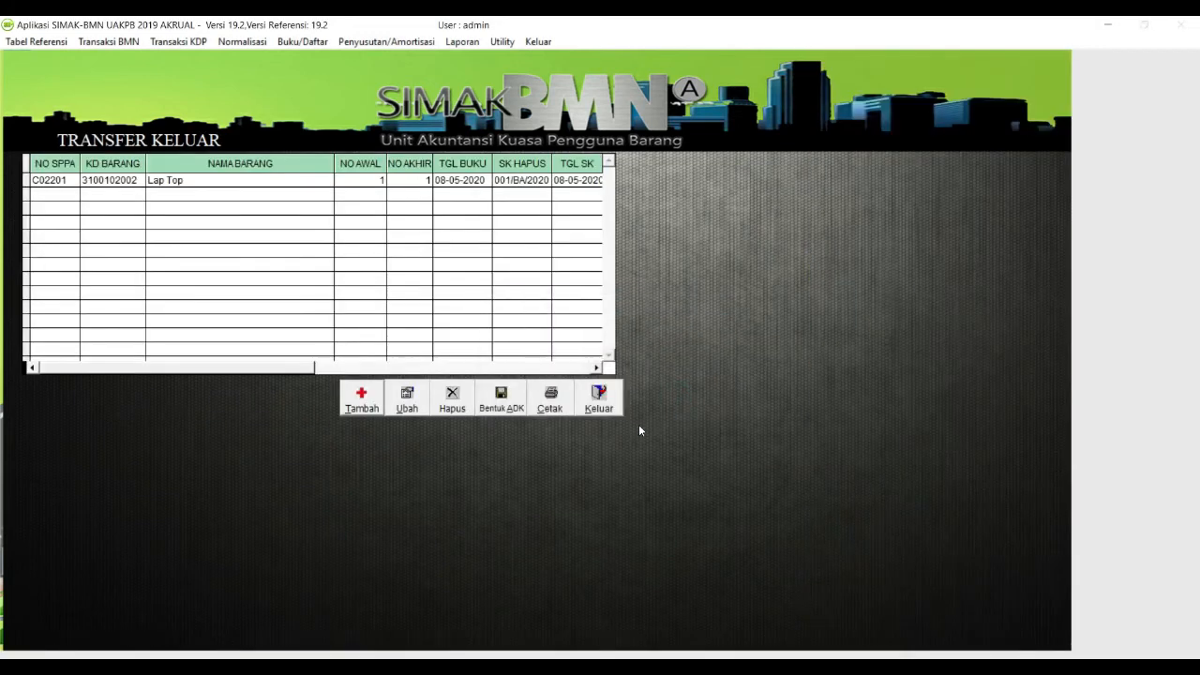
pyautogui.click(598, 399)
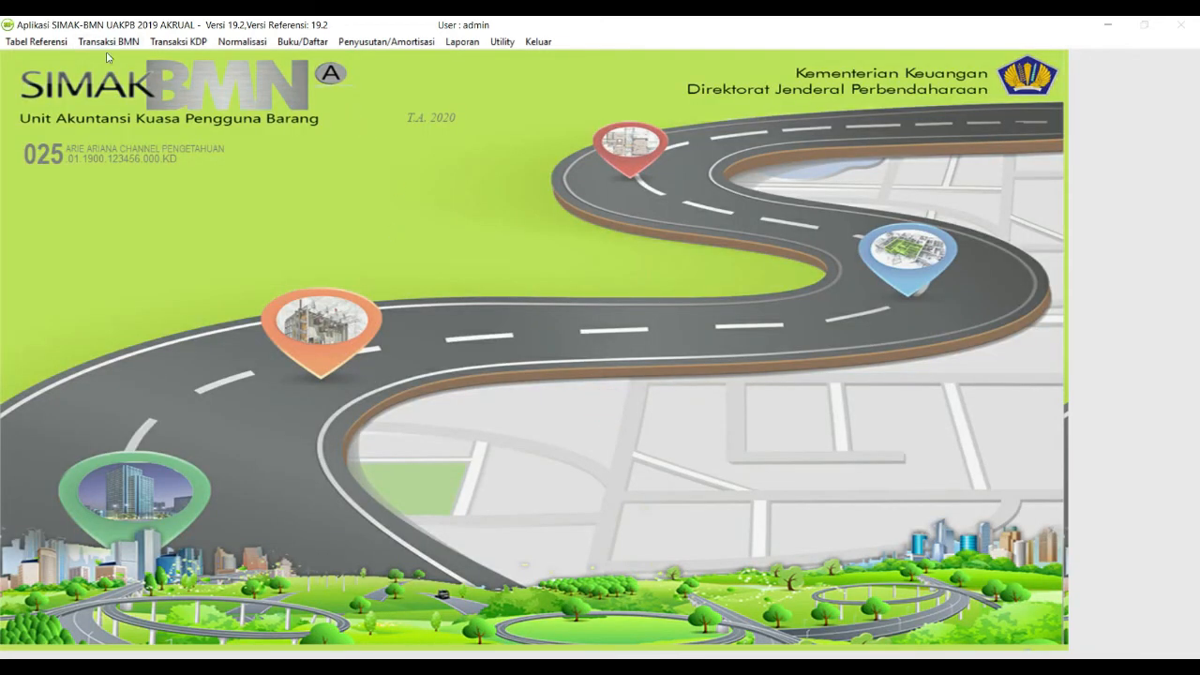
# Step: Open History BMN and select Lap Top as the item via a 'LAPT' search
pyautogui.click(300, 44)
pyautogui.click(318, 376)
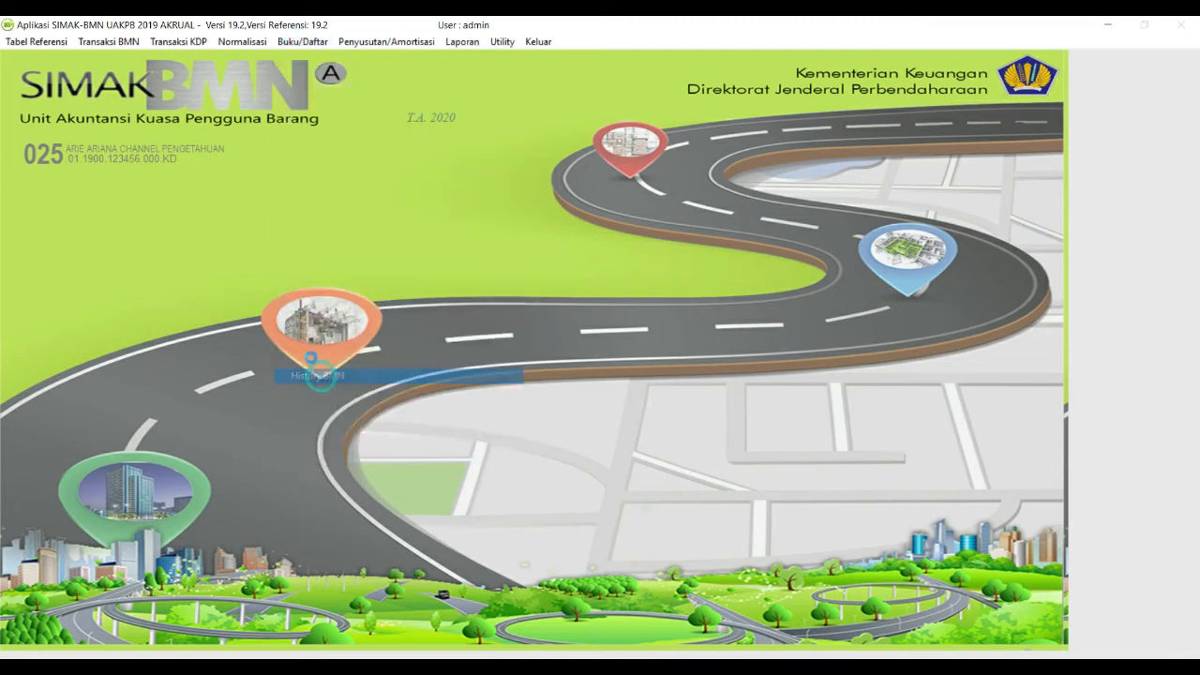
pyautogui.click(438, 218)
pyautogui.click(600, 417)
pyautogui.write('LAP')
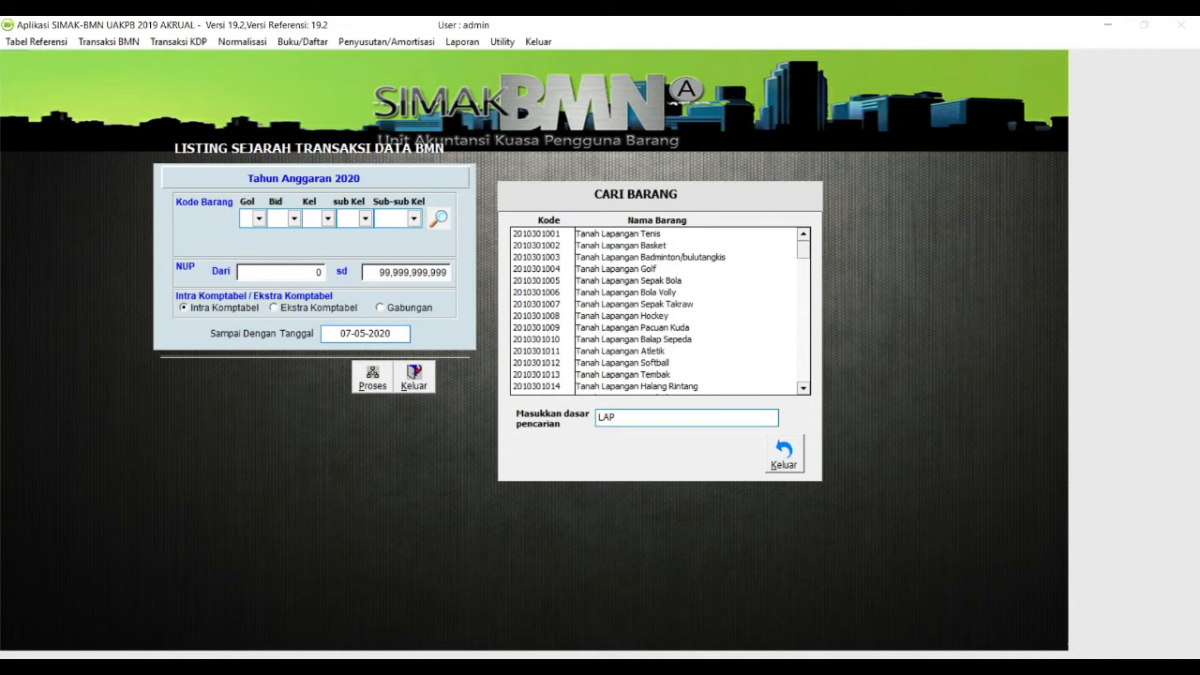
pyautogui.write('TO')
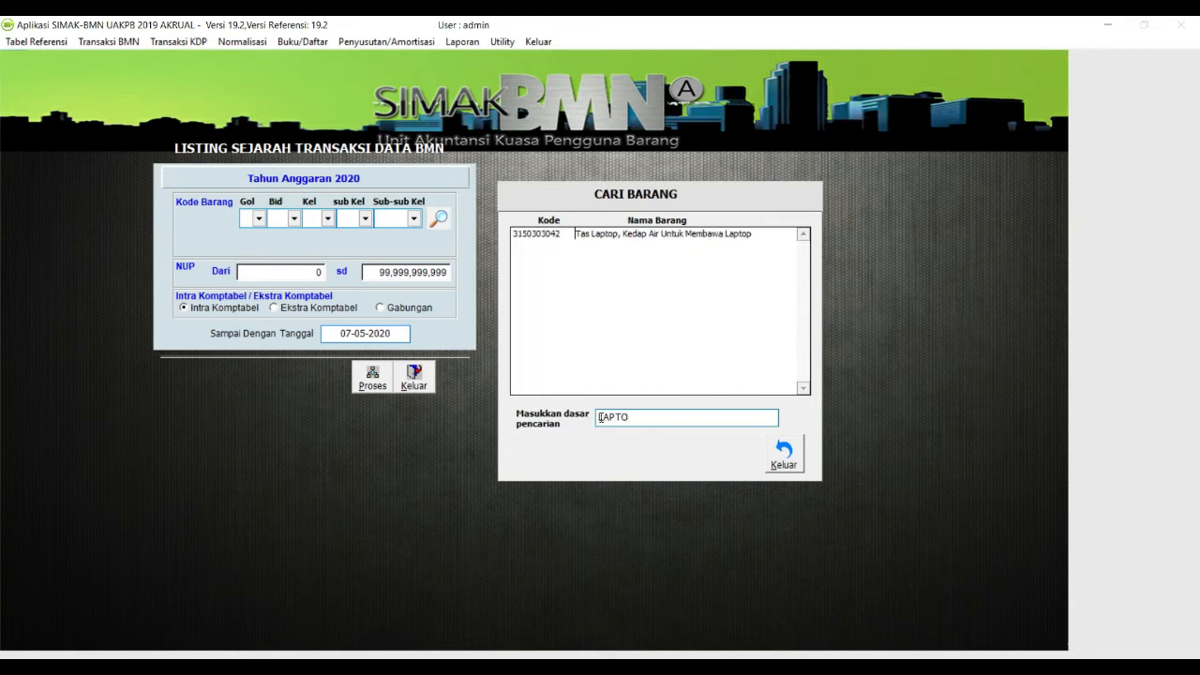
pyautogui.press('Left')
pyautogui.press('Left')
pyautogui.doubleClick(589, 235)
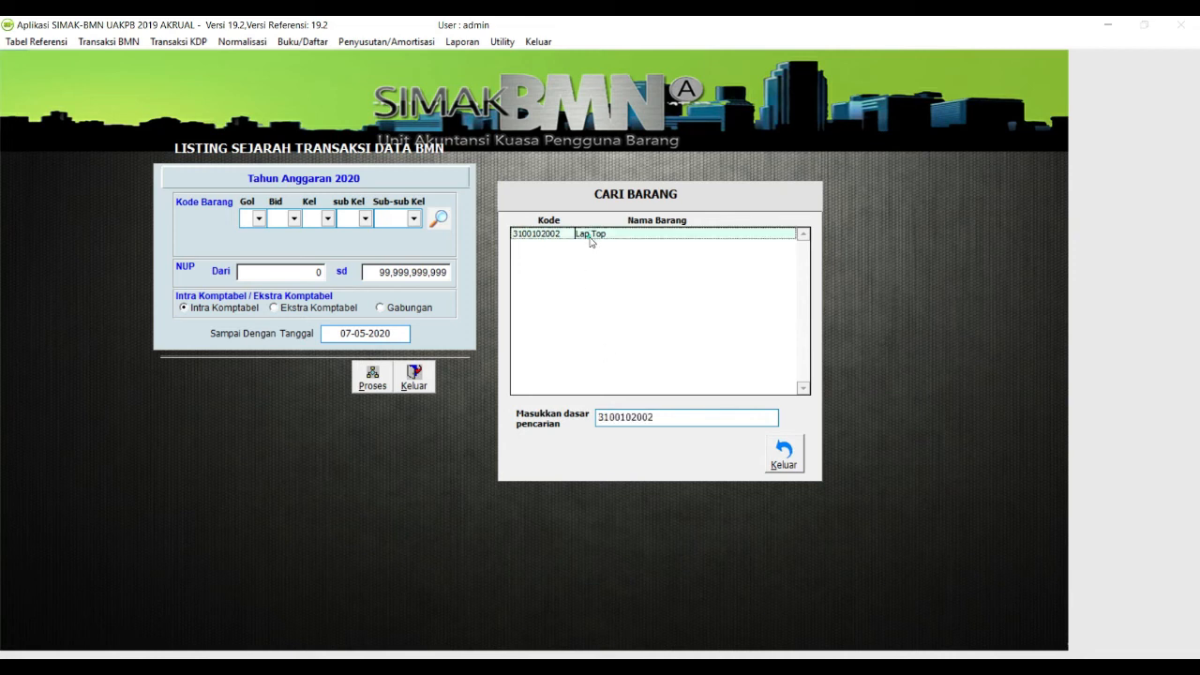
# Step: Generate Lap Top's Gabungan history for NUP 1–1 to 30-06-2020 and export it to LSJRDBMNS.xls
pyautogui.doubleClick(320, 270)
pyautogui.write('1')
pyautogui.press('Return')
pyautogui.press('Return')
pyautogui.doubleClick(392, 279)
pyautogui.write('1')
pyautogui.click(380, 310)
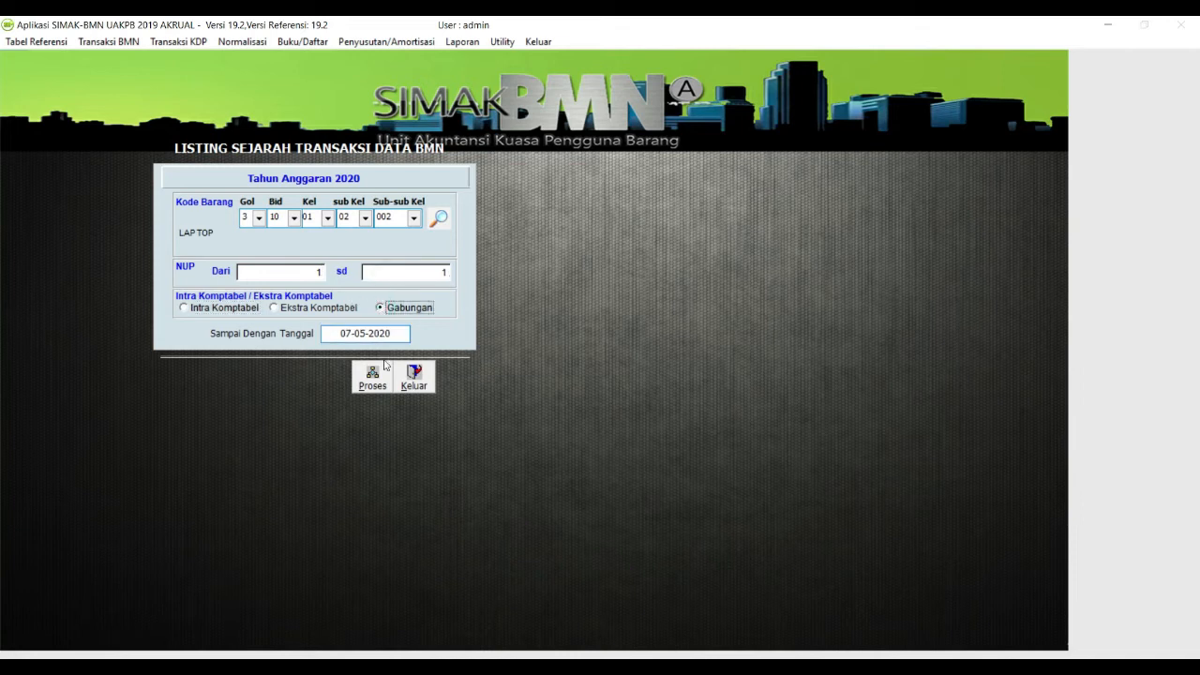
pyautogui.press('Return')
pyautogui.write('30-06-')
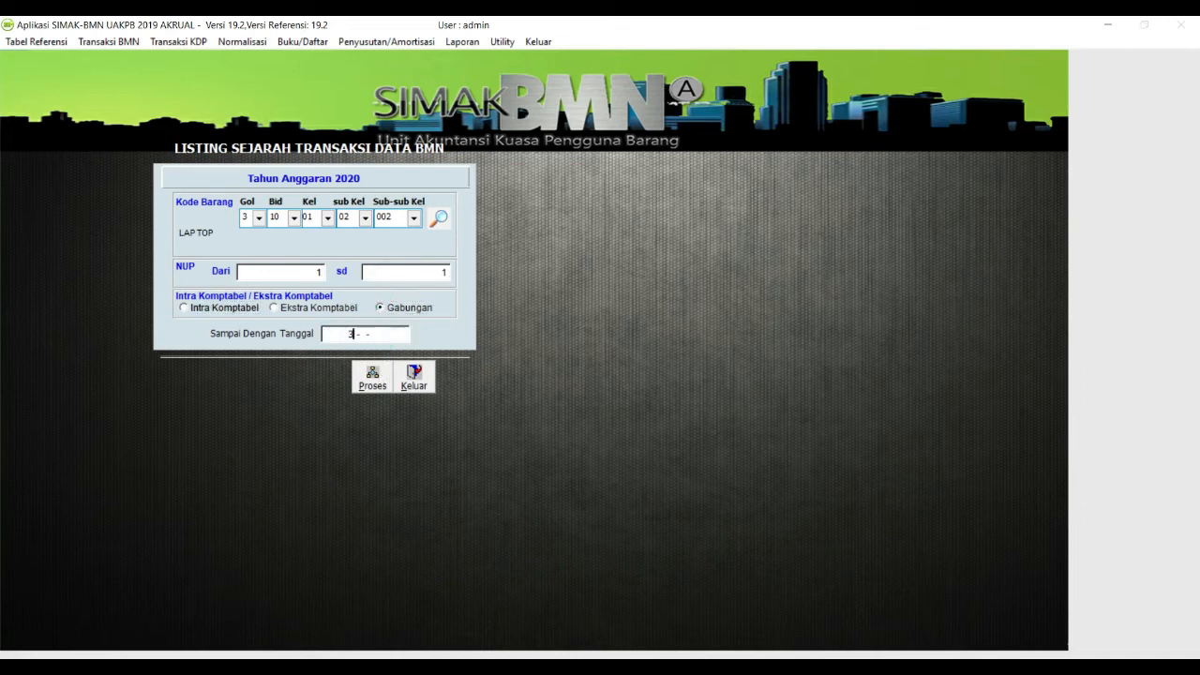
pyautogui.write('2020')
pyautogui.press('Return')
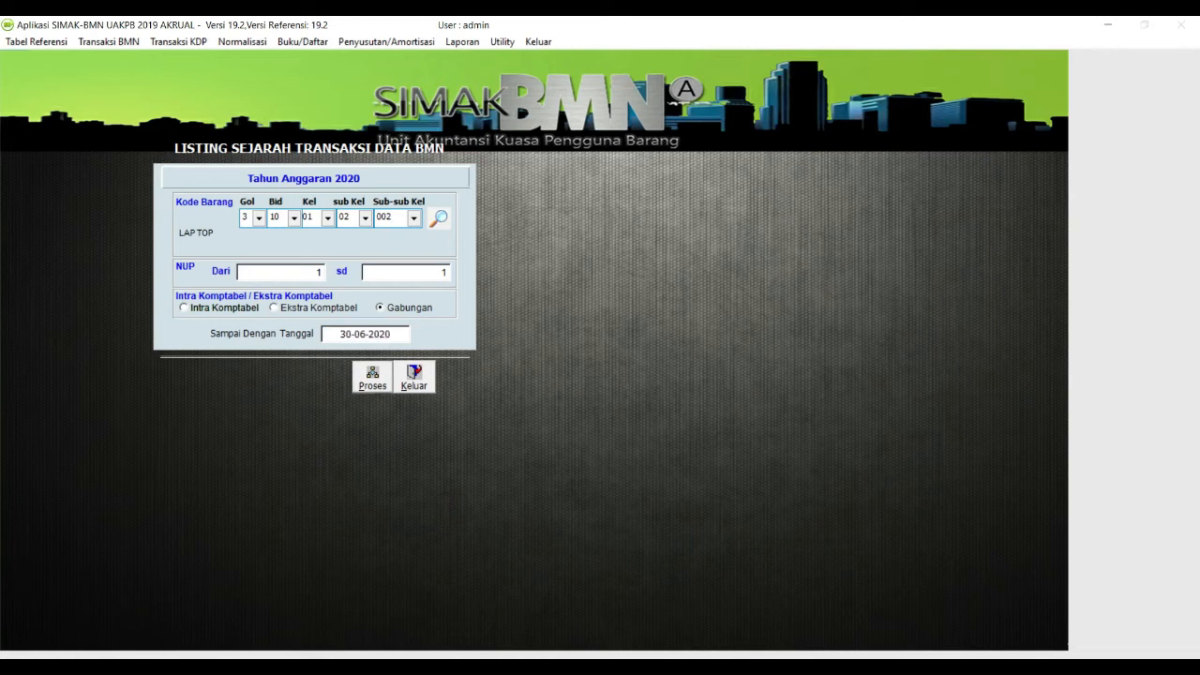
pyautogui.click(366, 390)
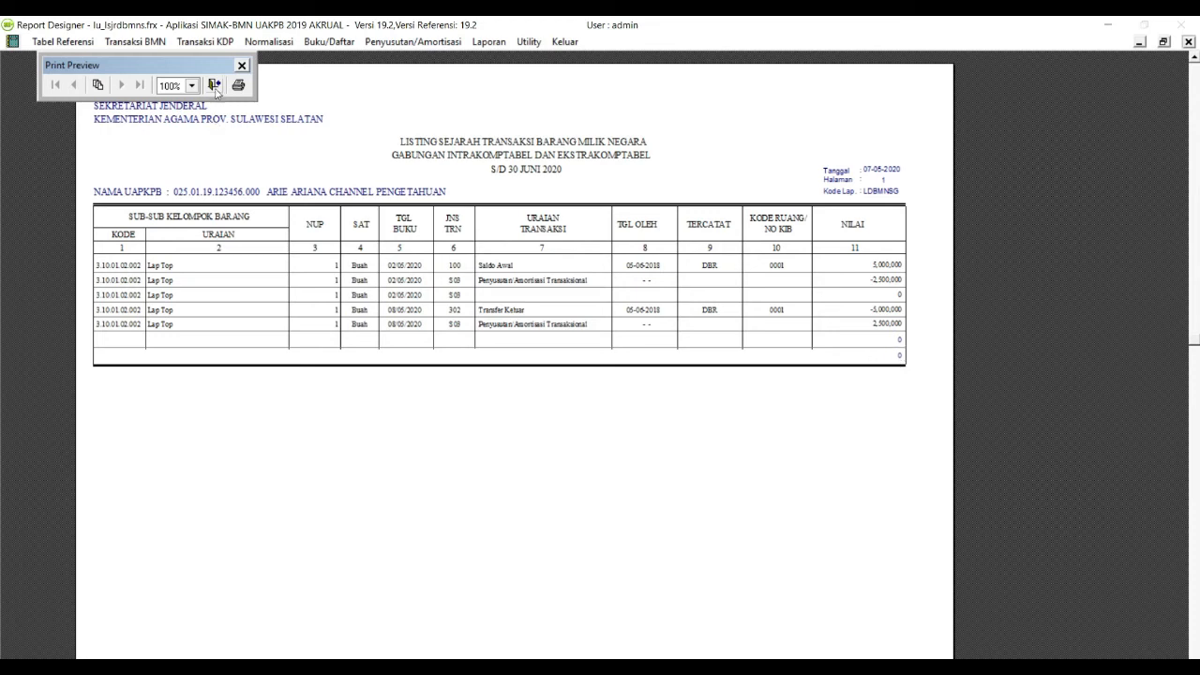
pyautogui.click(215, 85)
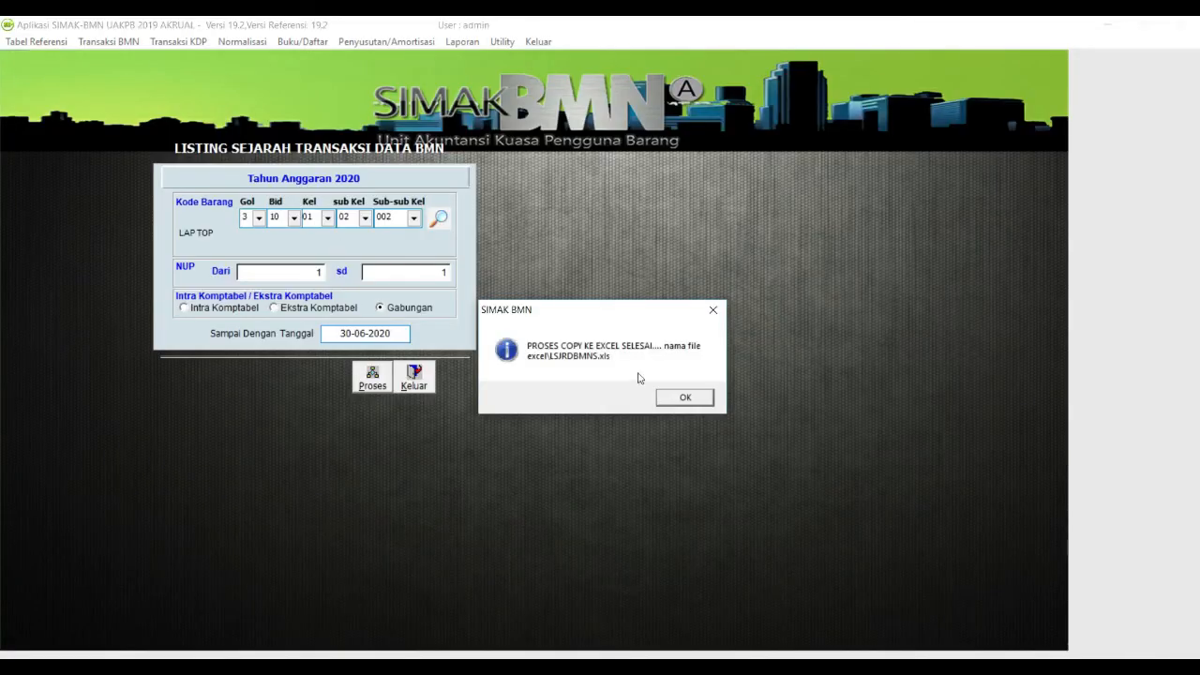
pyautogui.click(671, 397)
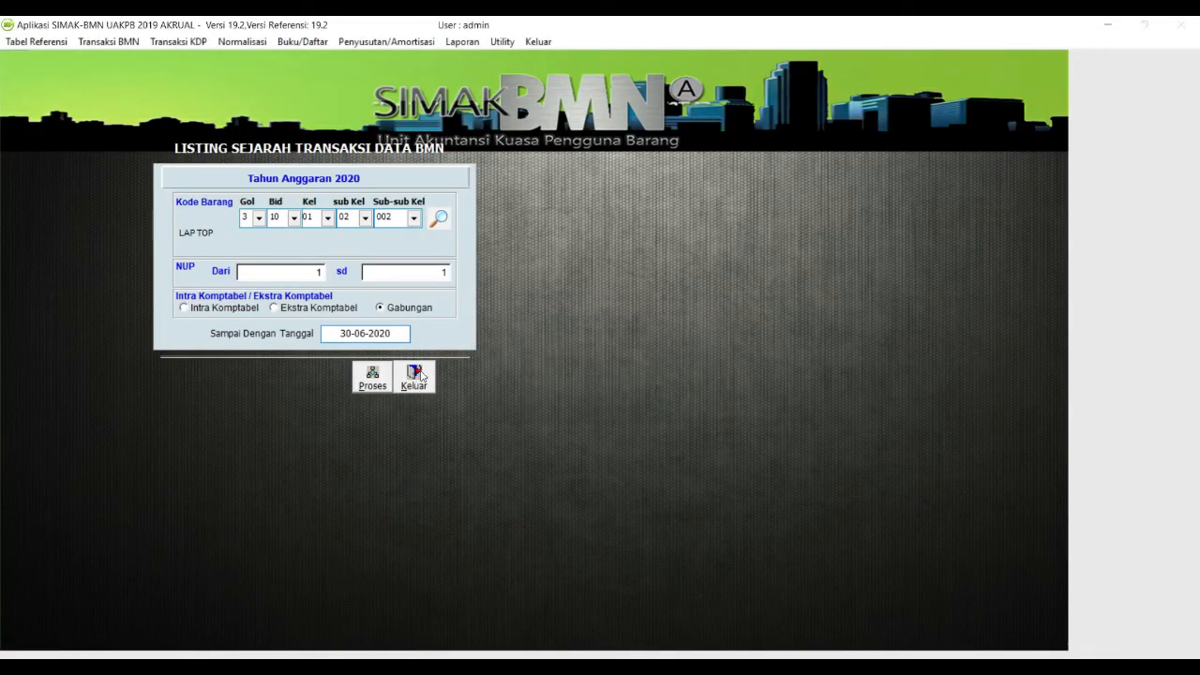
# Step: Log off and log back in as SATKER BELAJAR using its user ID and password
pyautogui.click(419, 375)
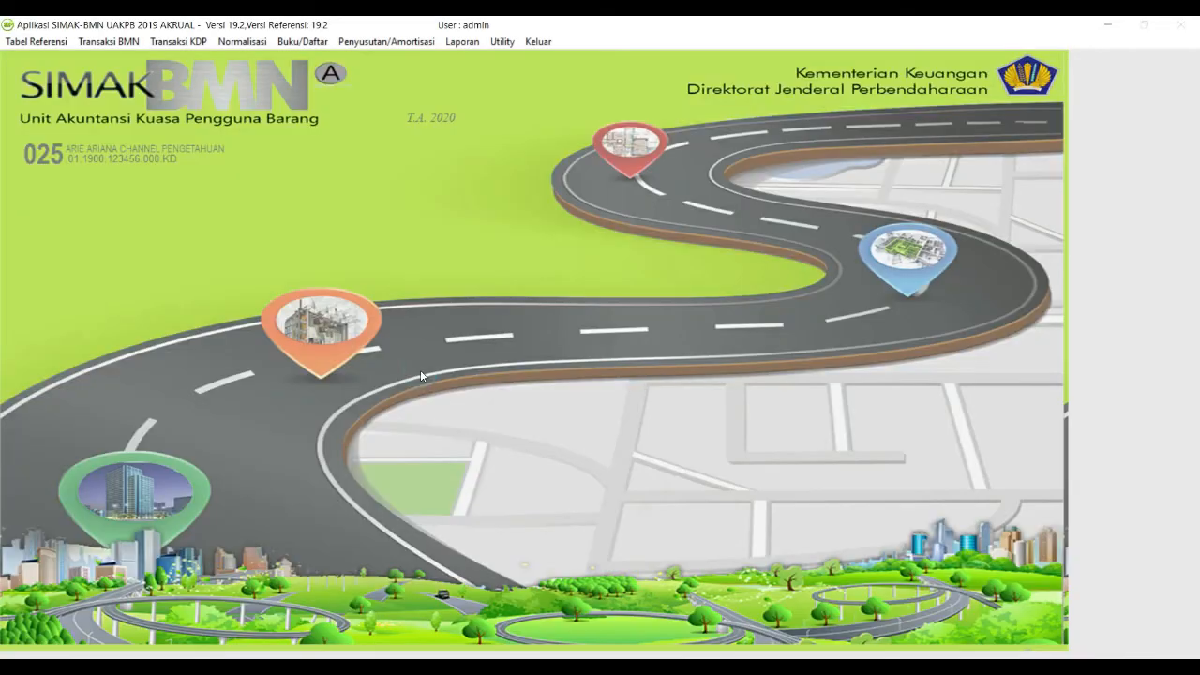
pyautogui.click(539, 42)
pyautogui.click(551, 75)
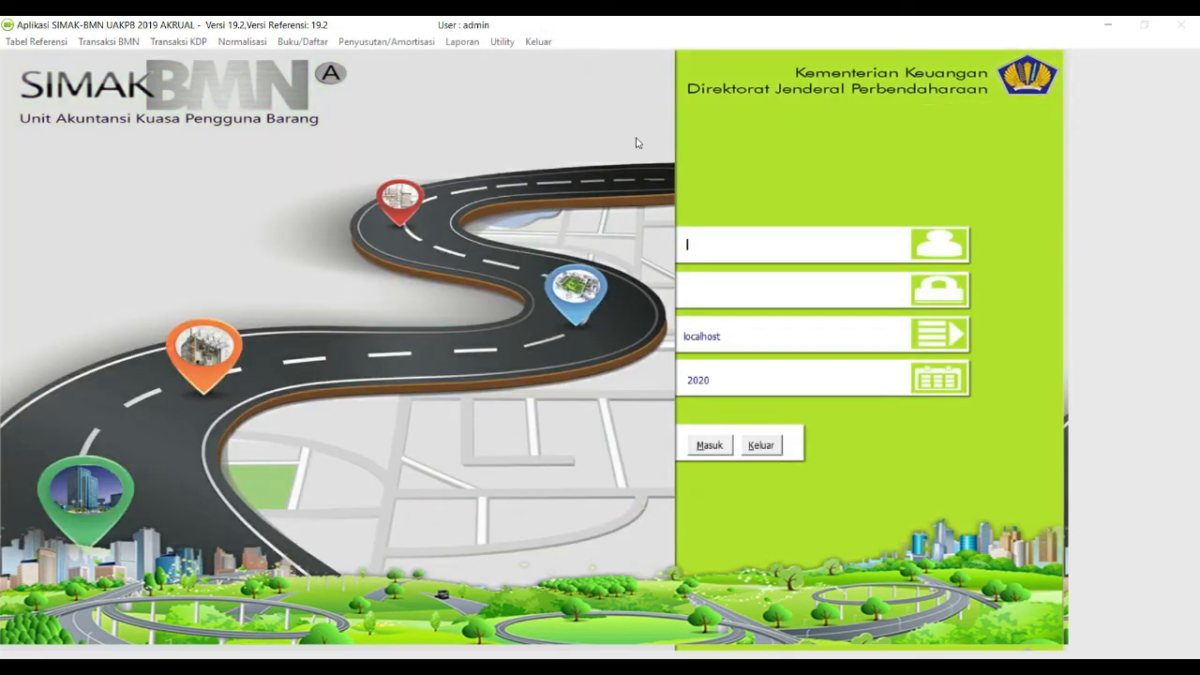
pyautogui.write('654321')
pyautogui.hotkey('ctrl', 'a')
pyautogui.press('Tab')
pyautogui.write('654321')
pyautogui.press('Tab')
pyautogui.press('Tab')
pyautogui.press('Tab')
pyautogui.press('Return')
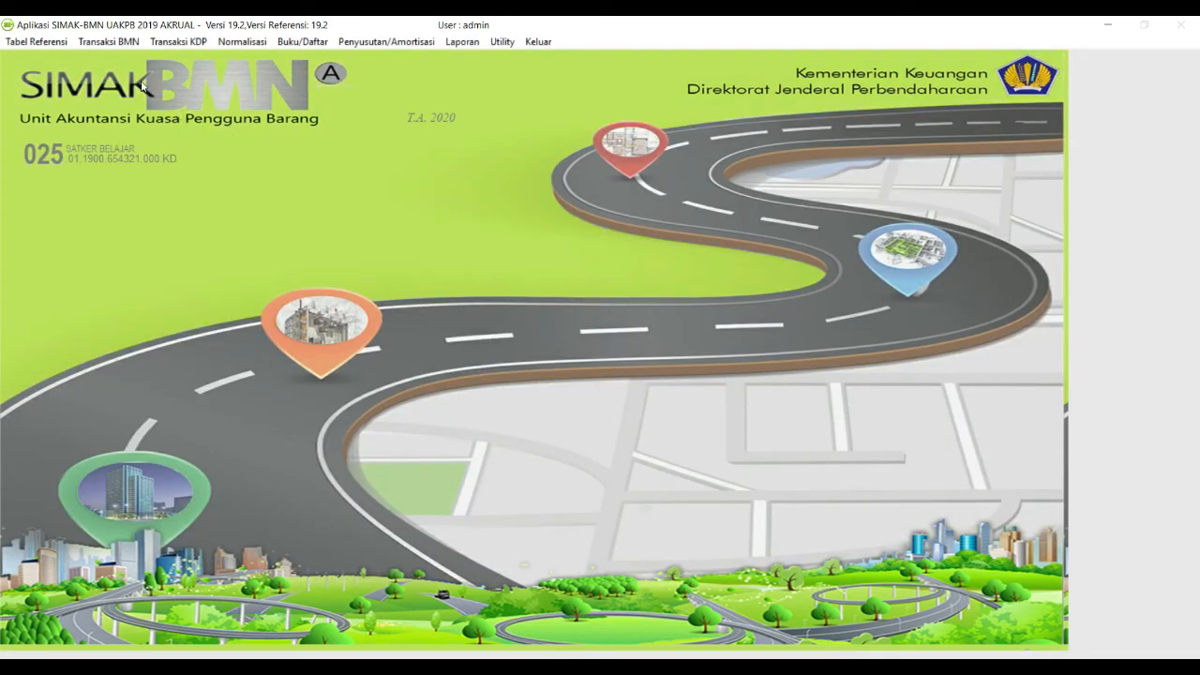
pyautogui.click(109, 41)
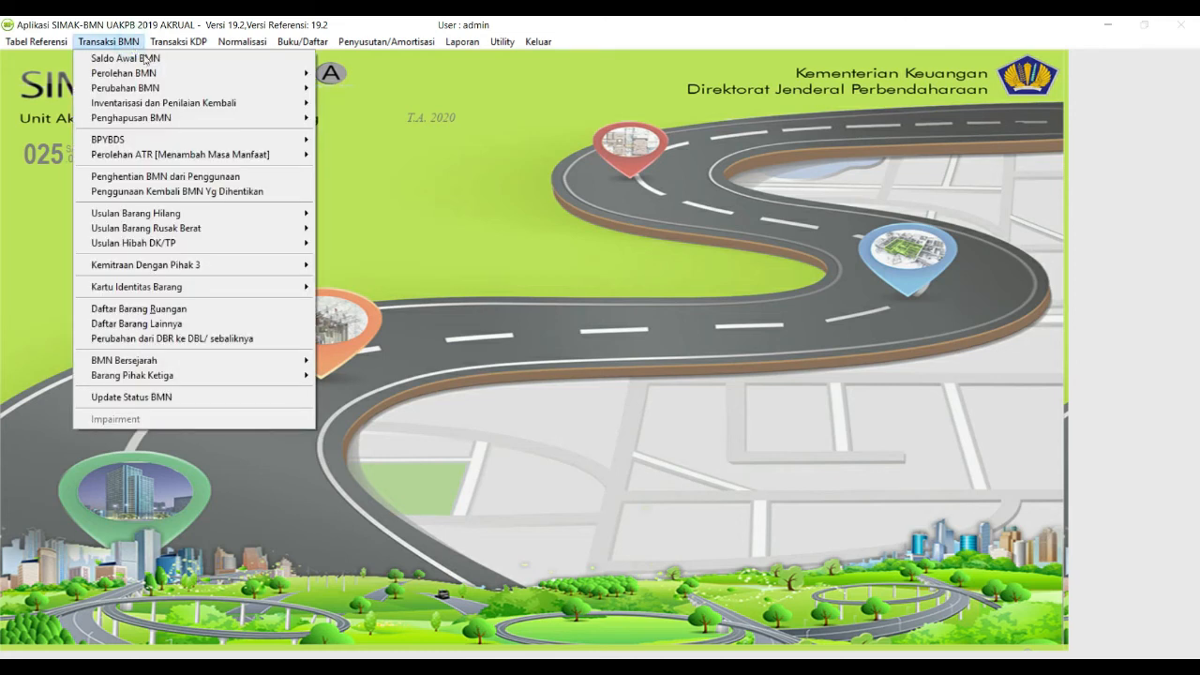
# Step: Start a new Transfer Masuk entry with booking date 08-05-2020
pyautogui.moveTo(234, 73)
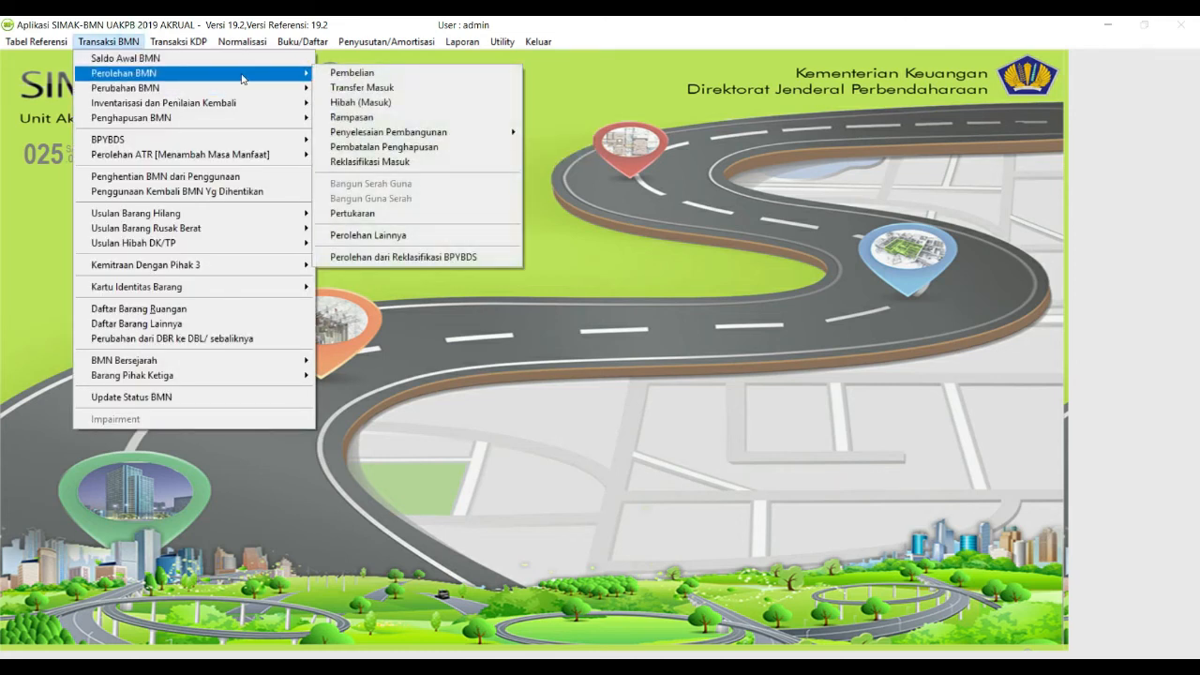
pyautogui.click(346, 91)
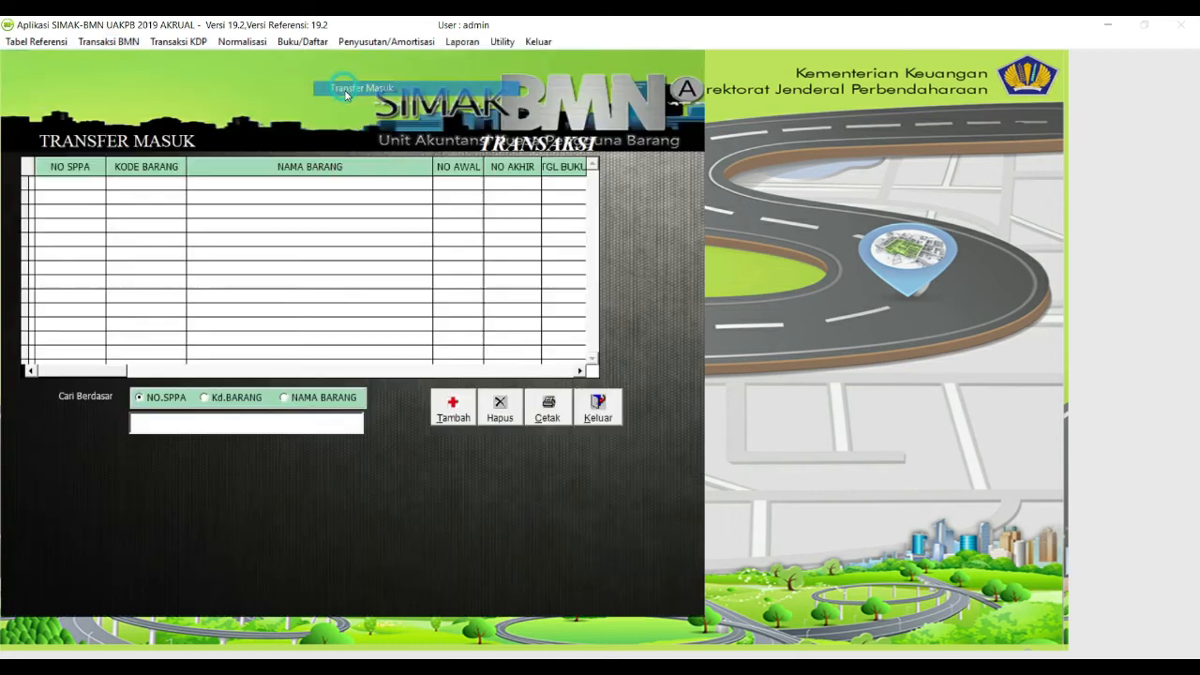
pyautogui.click(457, 405)
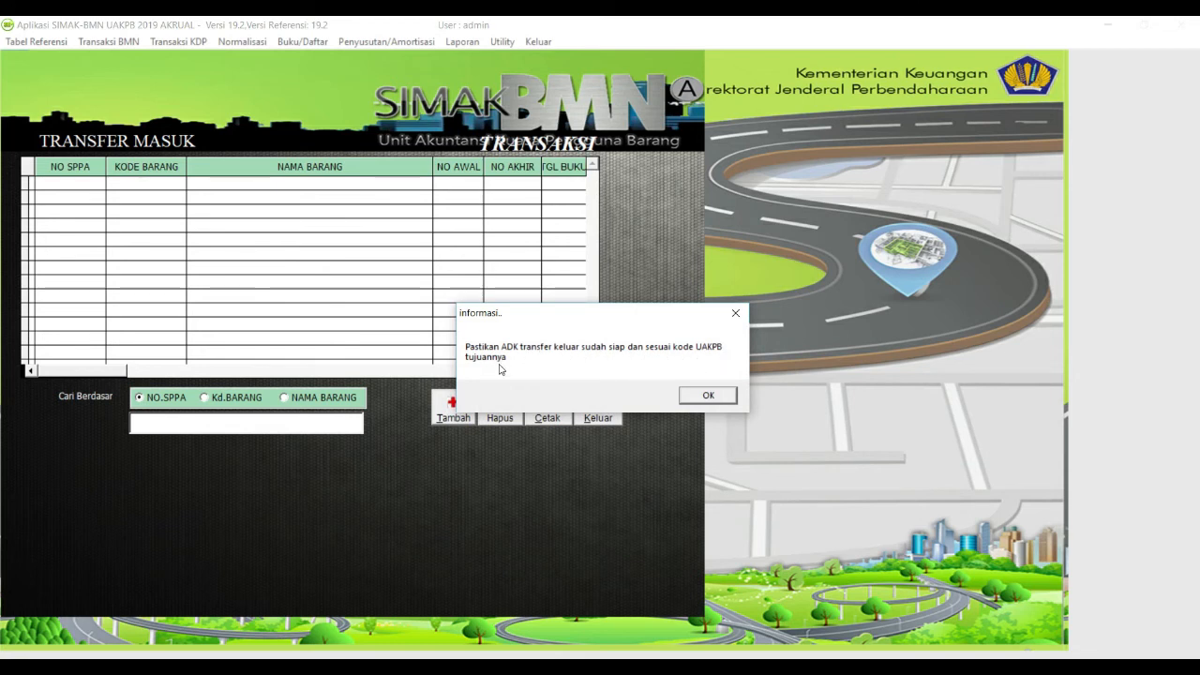
pyautogui.click(710, 396)
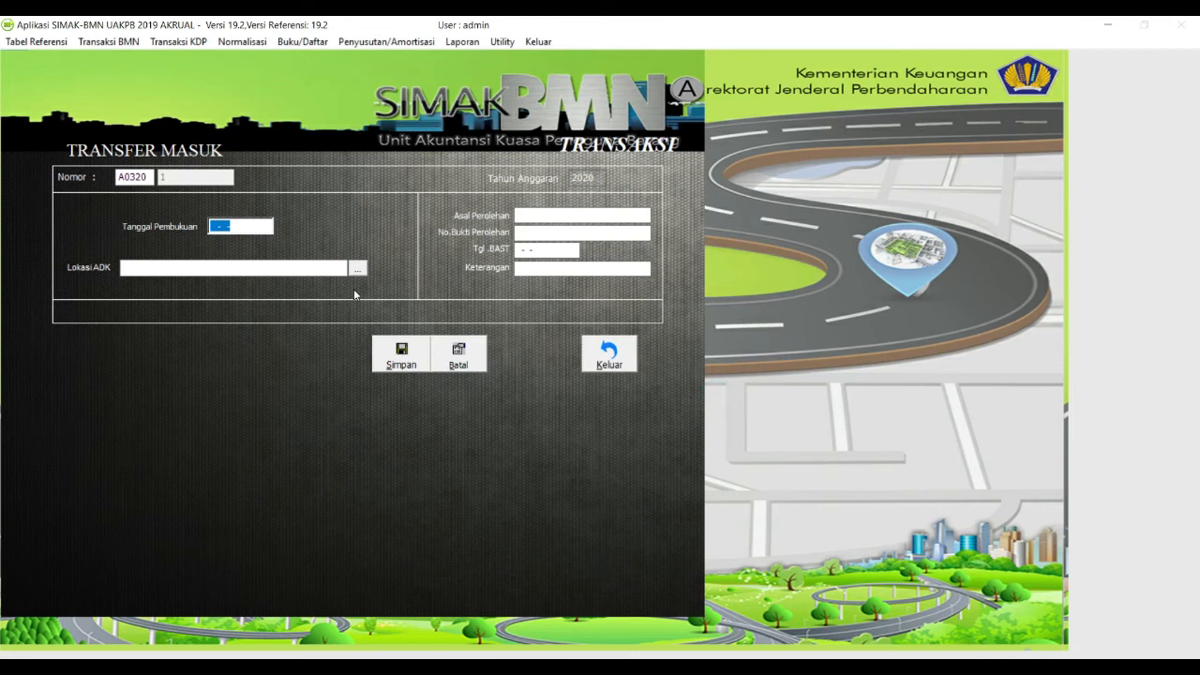
pyautogui.write('08-05-2020')
pyautogui.press('Tab')
# Step: Load the outgoing transfer's TRF file, enter the sending satker as origin, save, and close
pyautogui.click(360, 272)
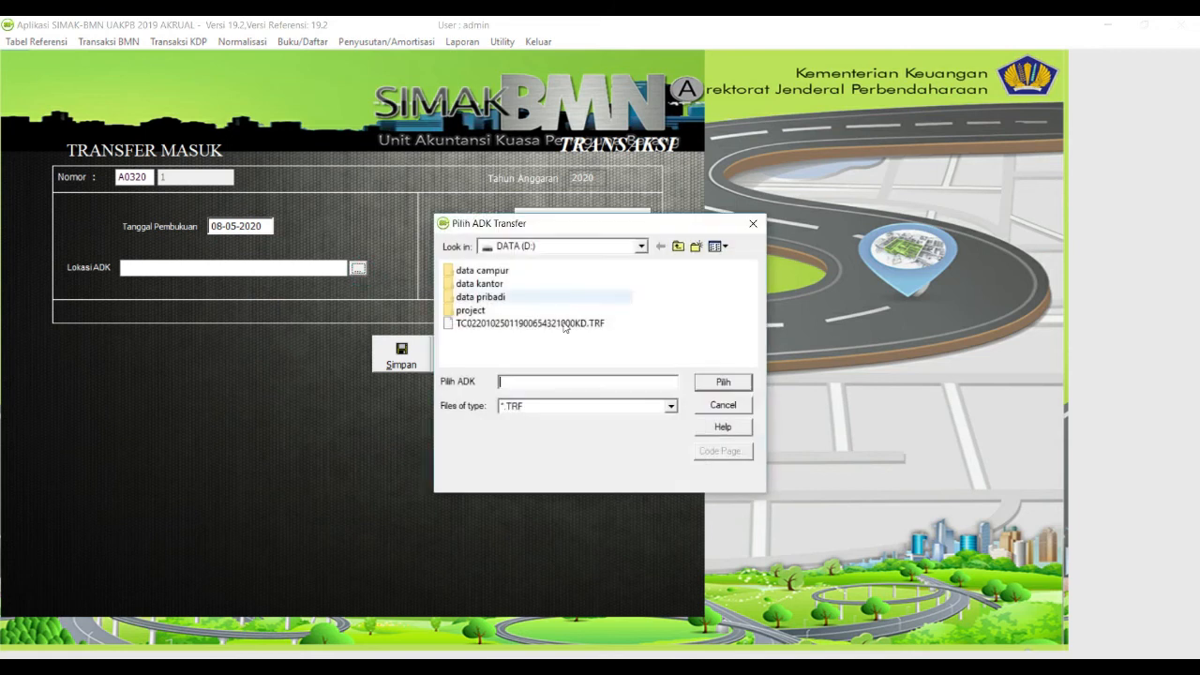
pyautogui.doubleClick(557, 324)
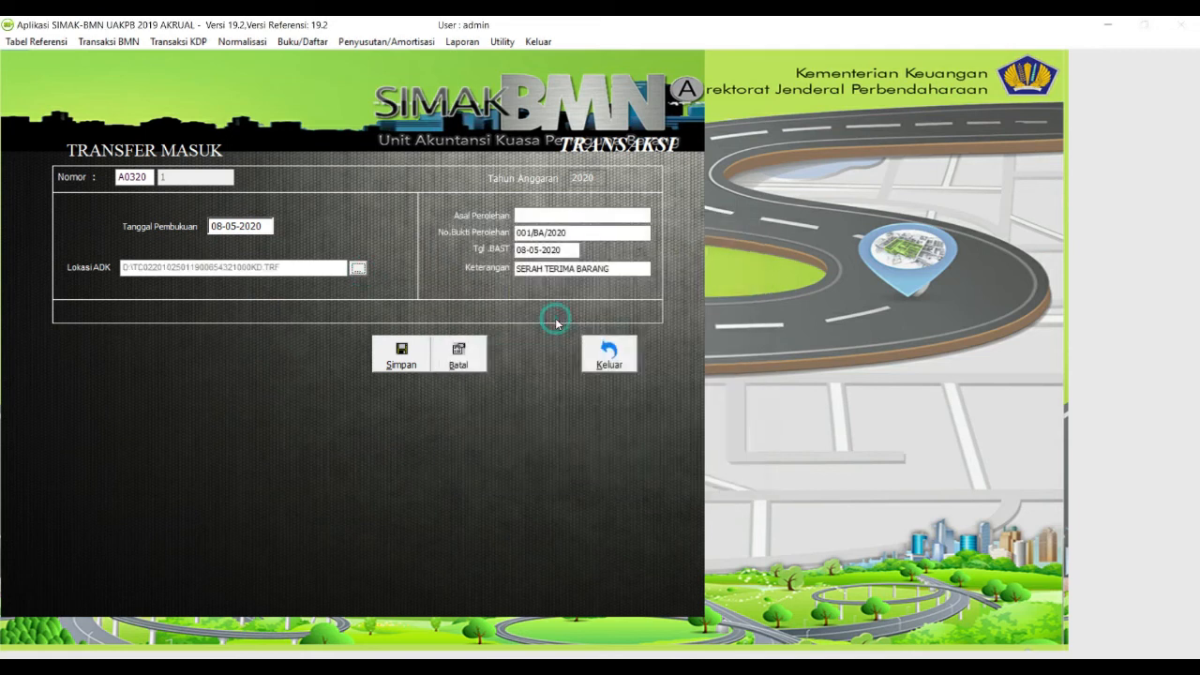
pyautogui.click(540, 215)
pyautogui.write('SAKTEER ')
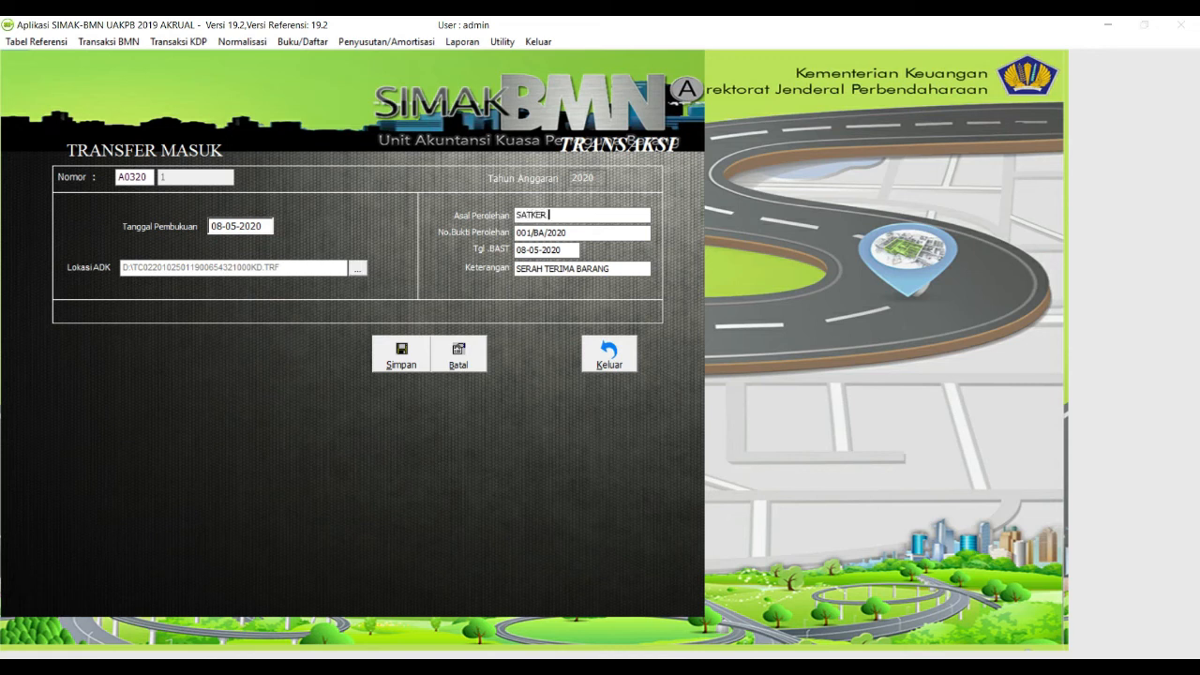
pyautogui.click(403, 354)
pyautogui.click(714, 399)
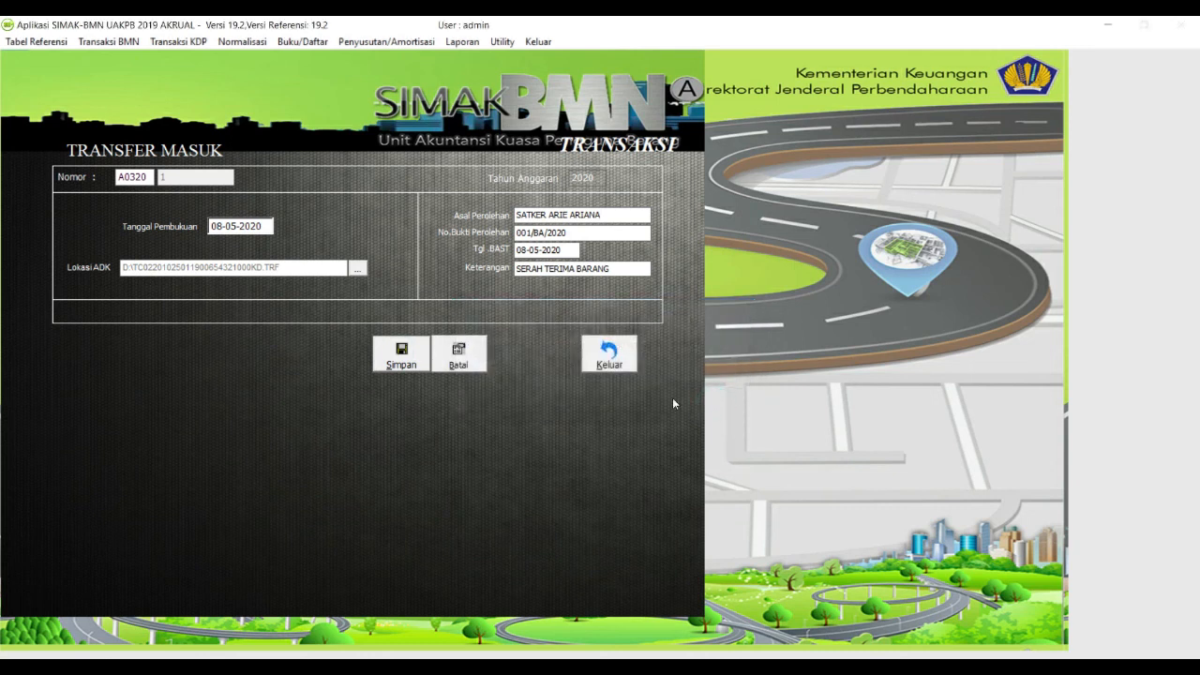
pyautogui.click(624, 364)
pyautogui.click(597, 407)
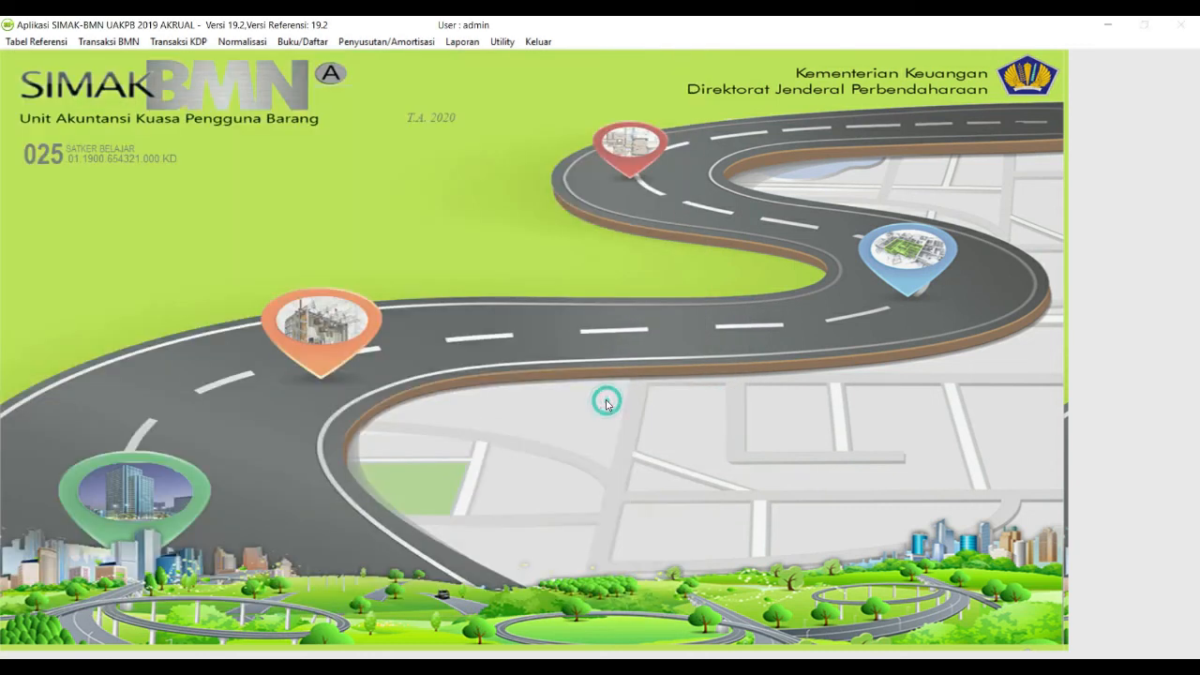
pyautogui.click(303, 42)
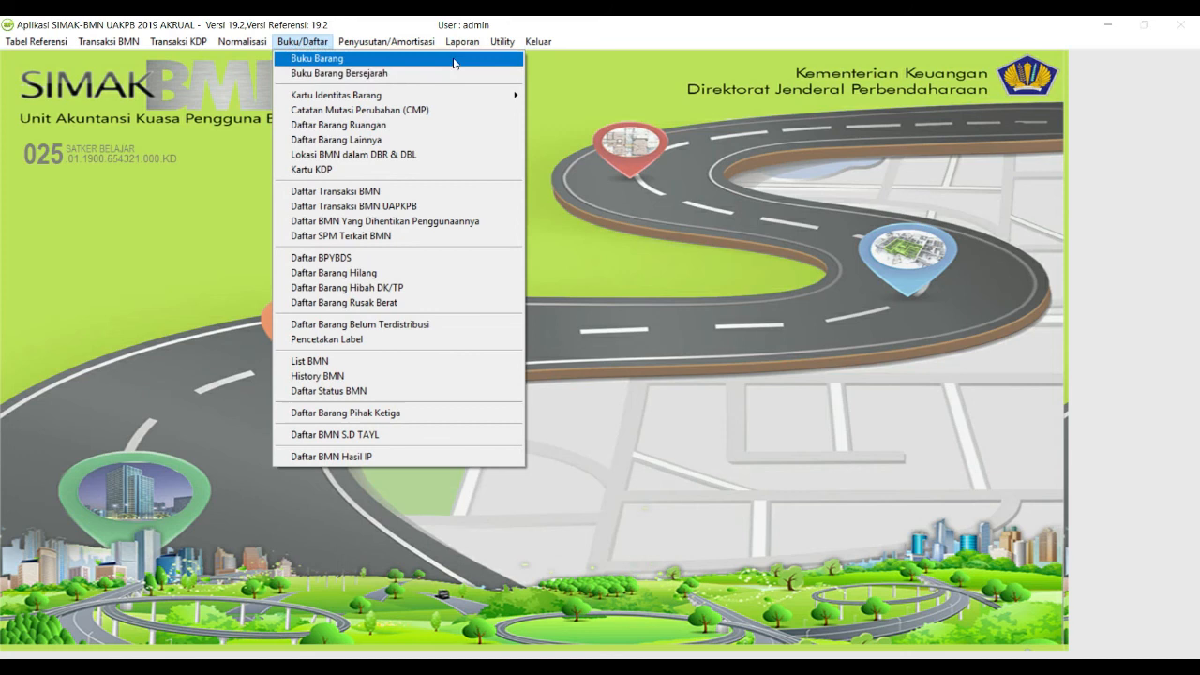
pyautogui.click(462, 41)
pyautogui.click(531, 204)
pyautogui.click(357, 260)
pyautogui.click(319, 361)
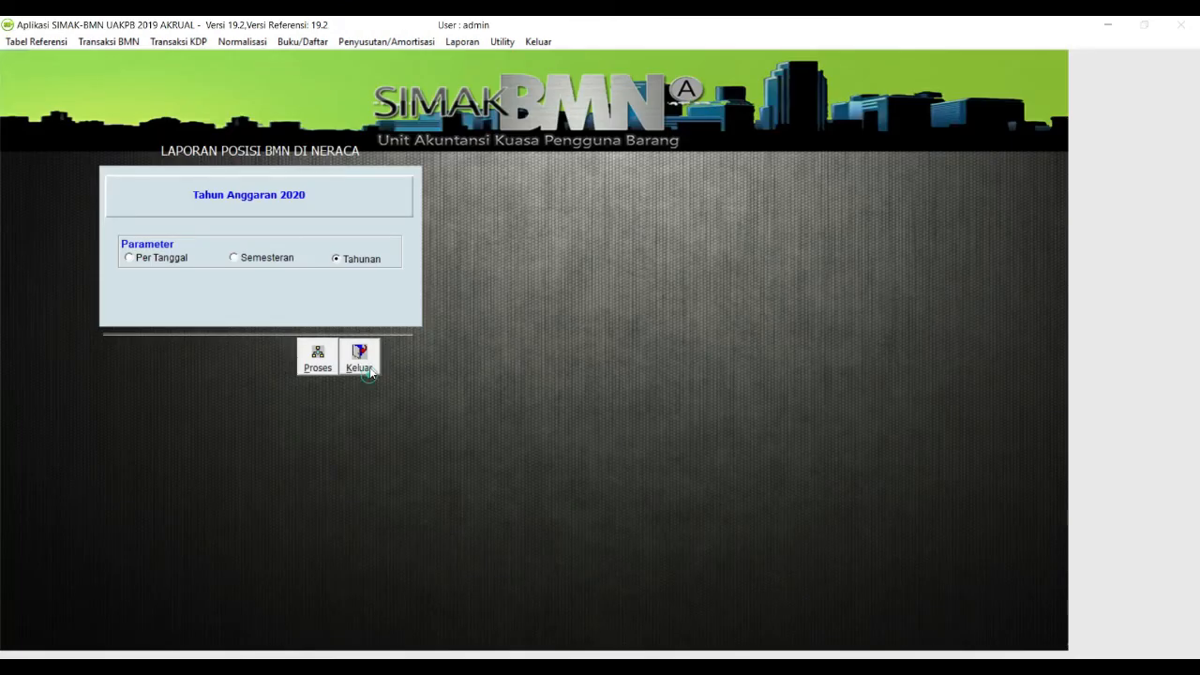
pyautogui.click(368, 371)
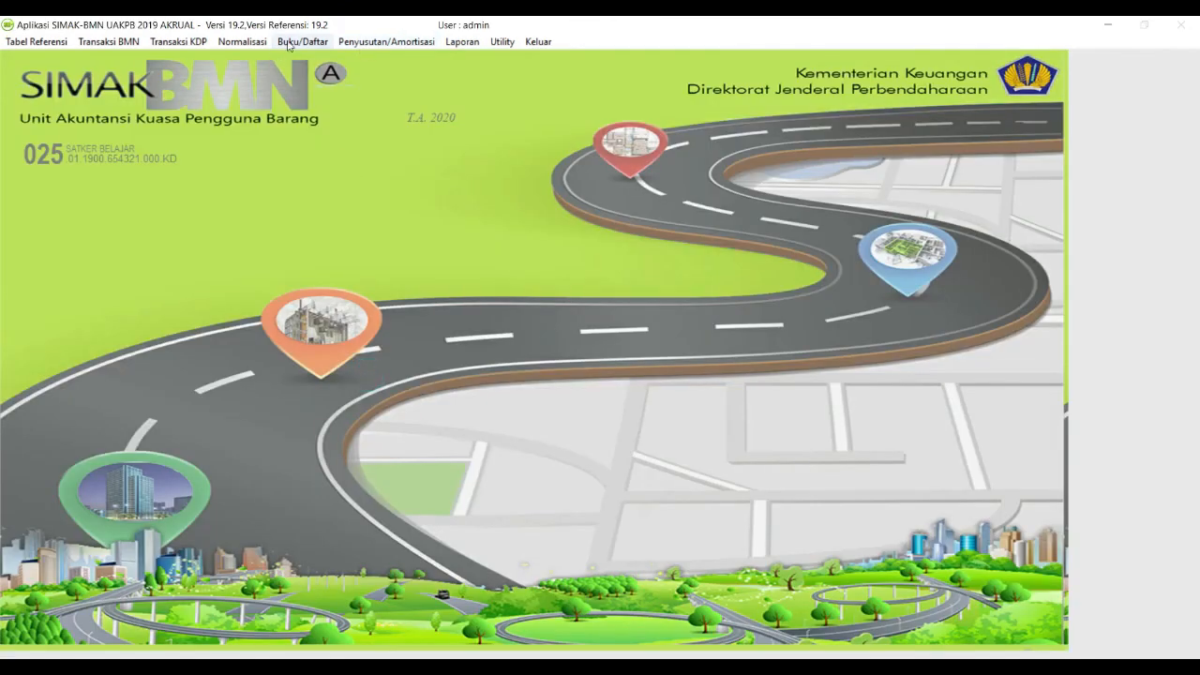
pyautogui.click(302, 41)
# Step: Run the History BMN report with no item chosen, which returns no data
pyautogui.click(314, 369)
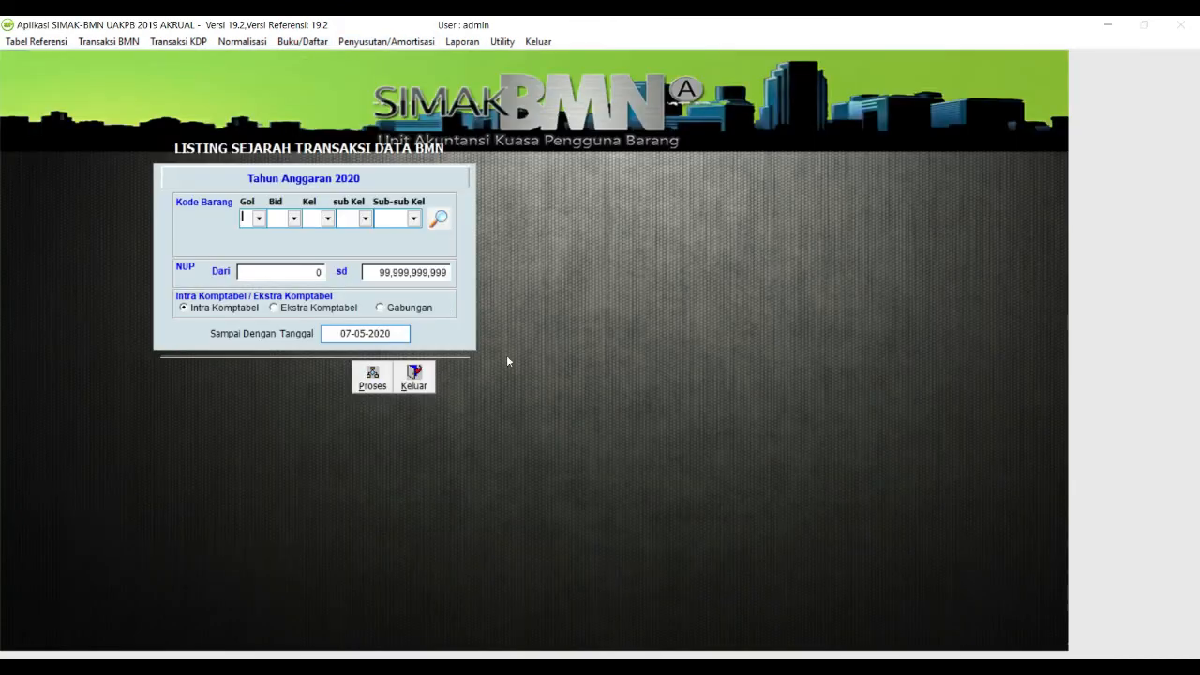
pyautogui.click(437, 217)
pyautogui.click(372, 376)
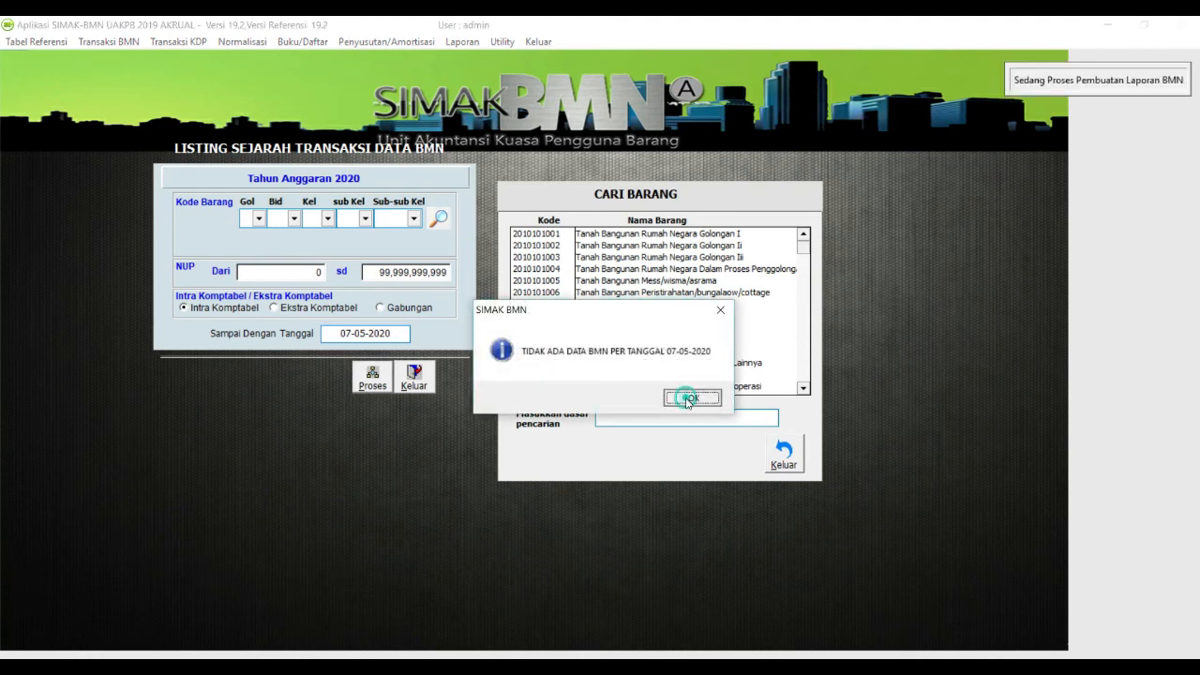
pyautogui.click(689, 398)
pyautogui.press('Escape')
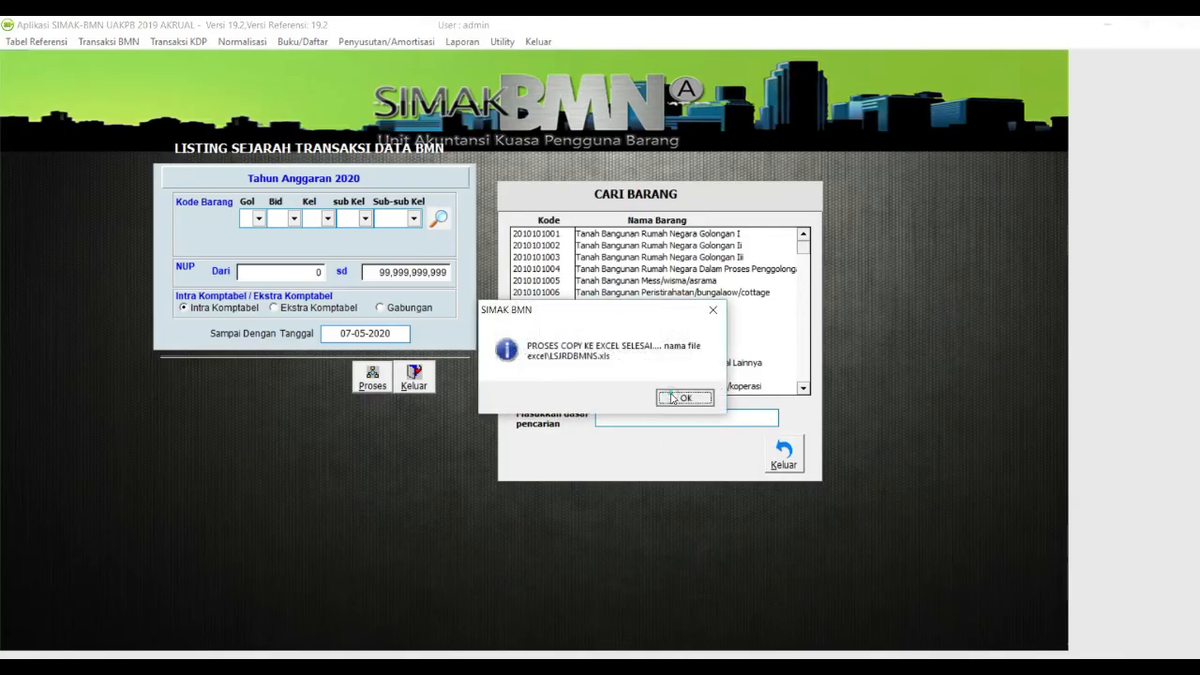
pyautogui.click(685, 397)
# Step: Preview Lap Top's history up to 30-06-2020, showing Transfer Masuk and depreciation, then close it
pyautogui.write('LAP TIO')
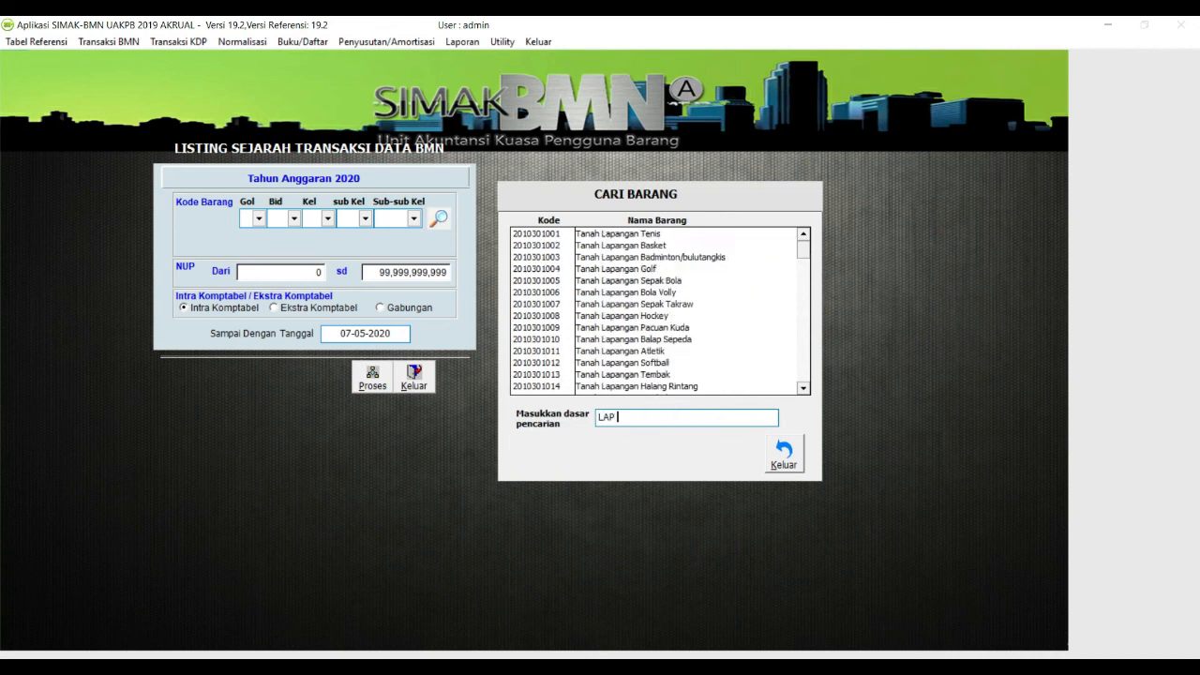
pyautogui.press('BackSpace')
pyautogui.write('OP')
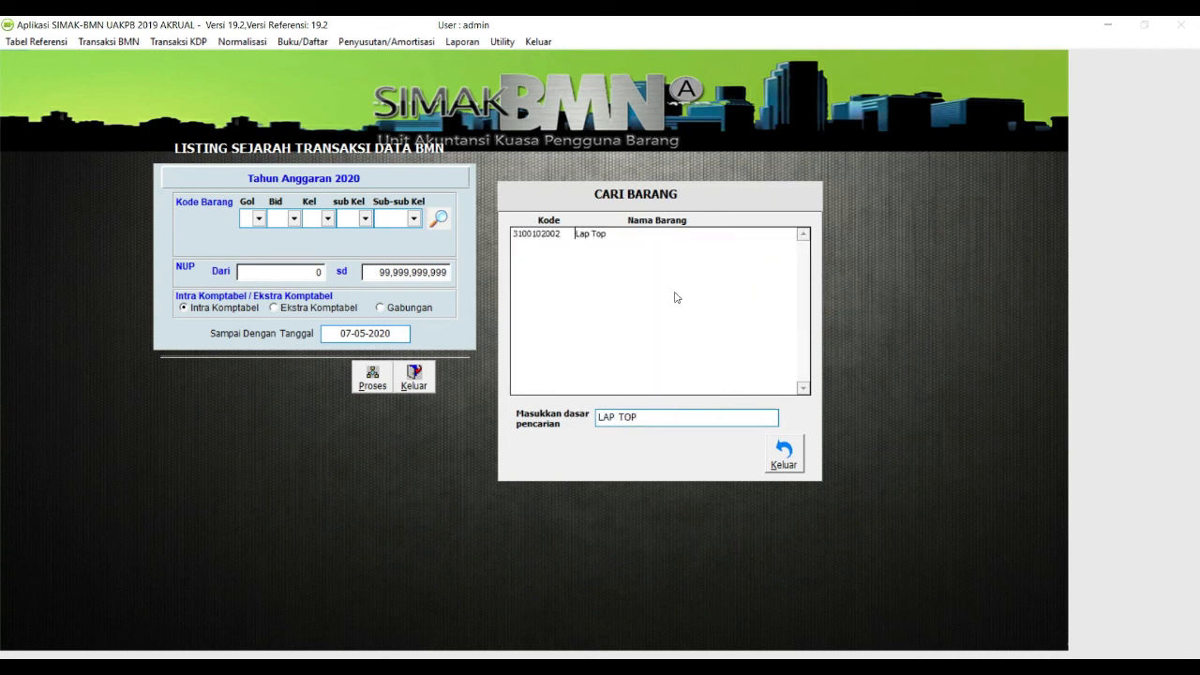
pyautogui.doubleClick(581, 234)
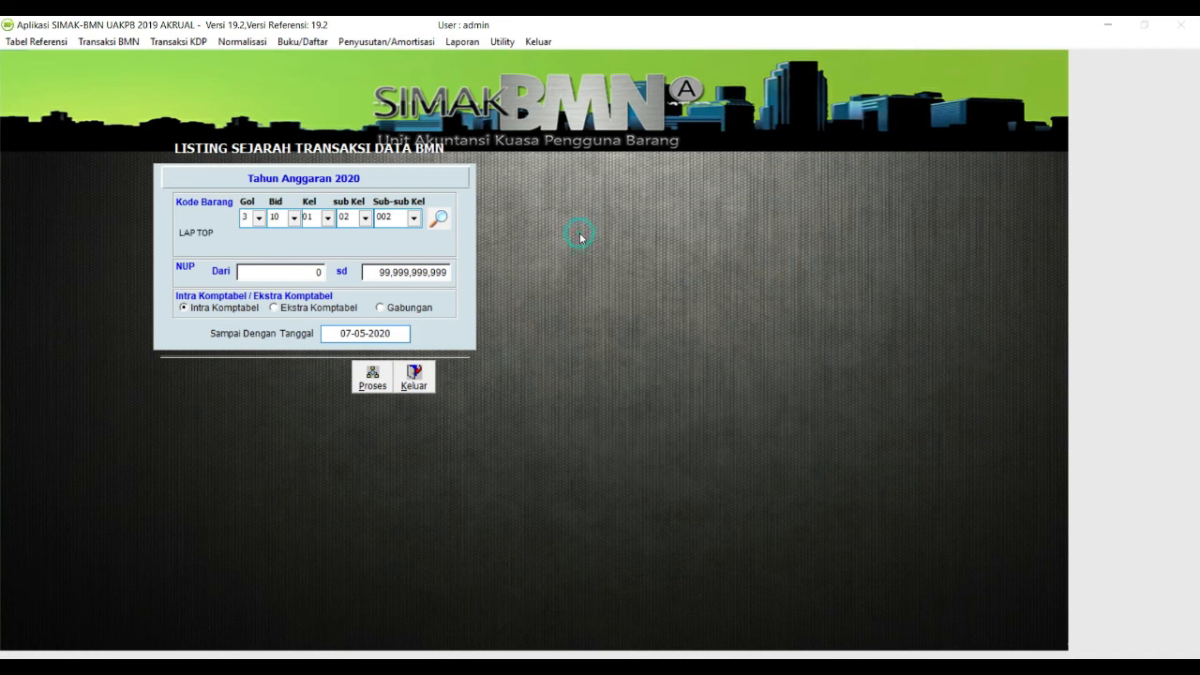
pyautogui.click(375, 334)
pyautogui.doubleClick(375, 334)
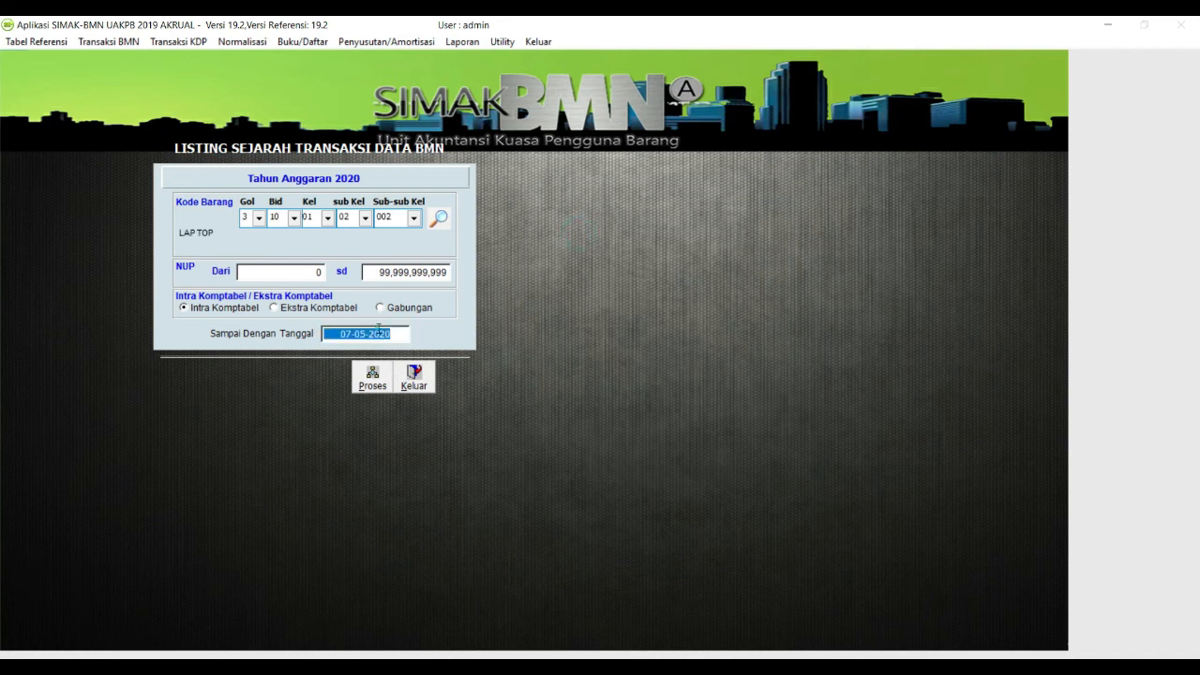
pyautogui.write('30-')
pyautogui.write('06-2020')
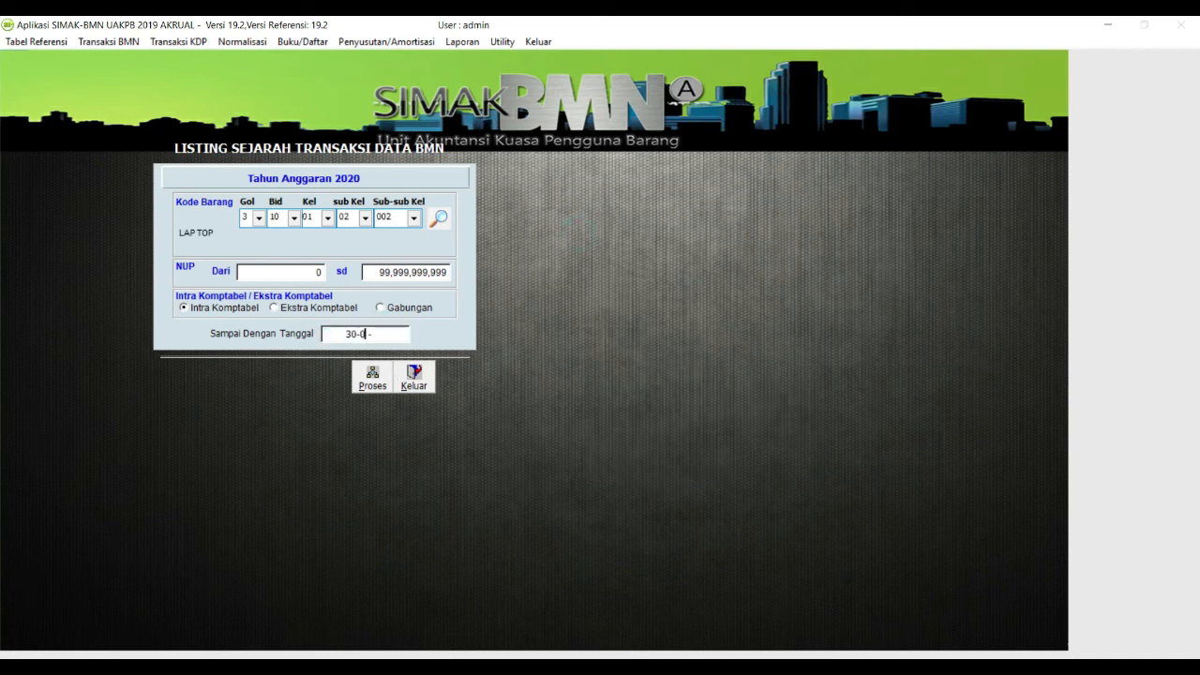
pyautogui.click(371, 384)
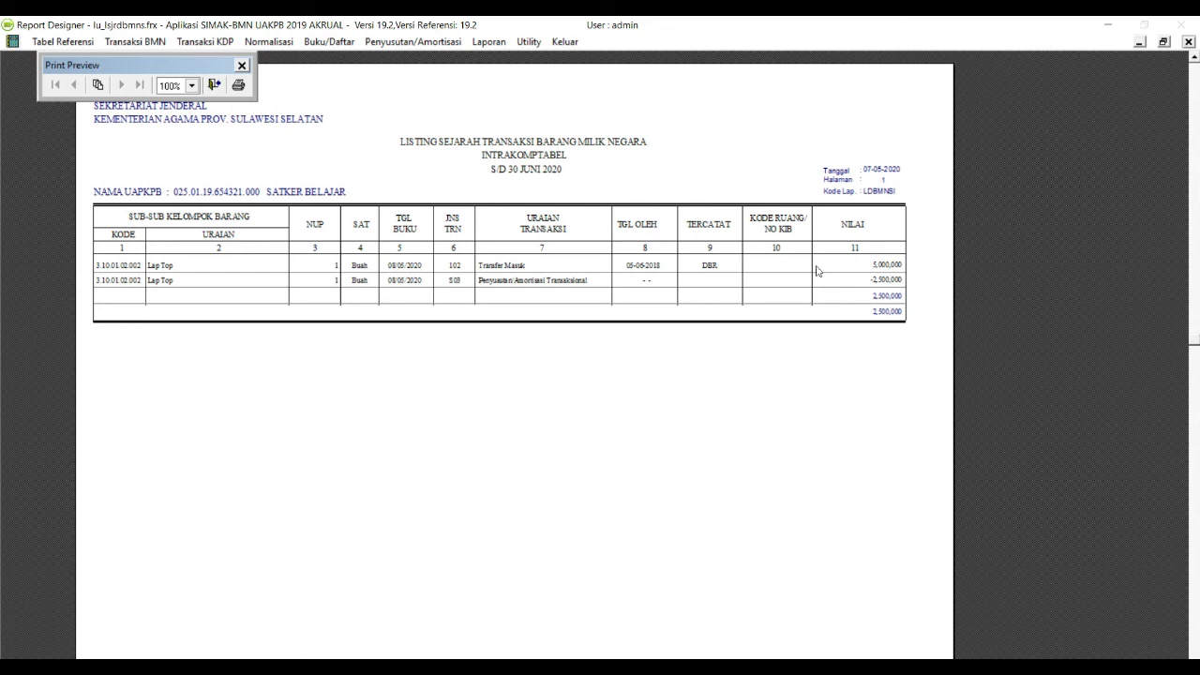
pyautogui.click(214, 84)
pyautogui.click(686, 399)
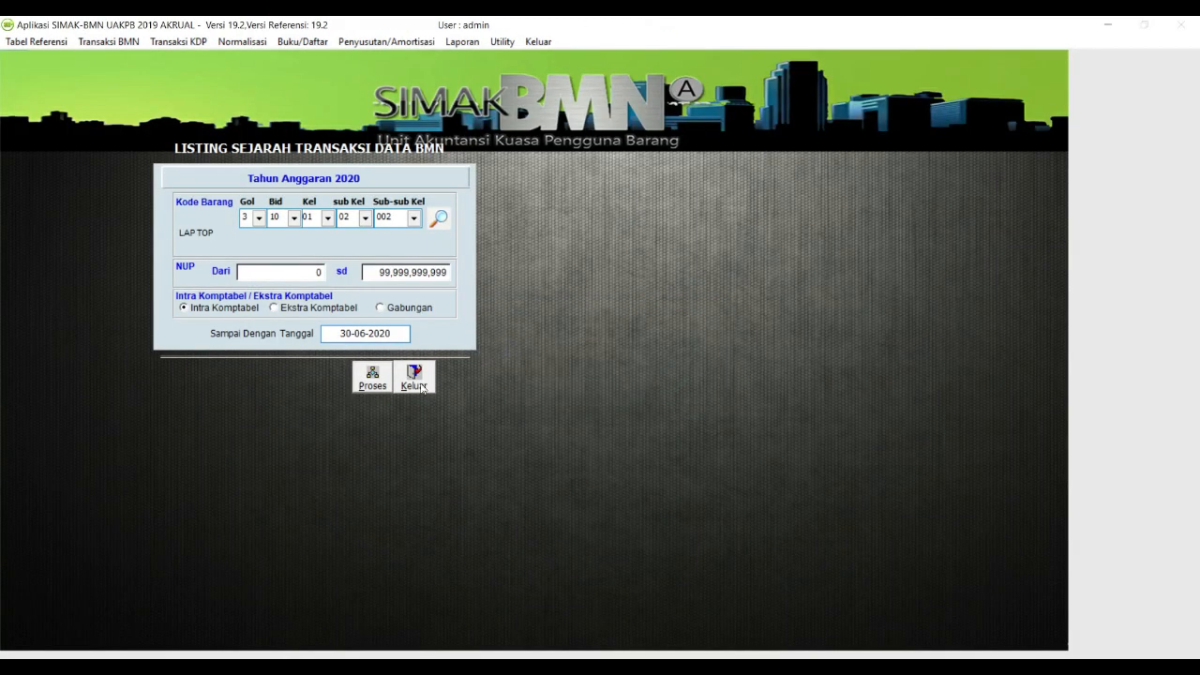
pyautogui.click(417, 380)
# Step: Generate the yearly 102 Transfer Masuk transaction list showing one Lap Top worth 5,000,000, then close it
pyautogui.click(301, 41)
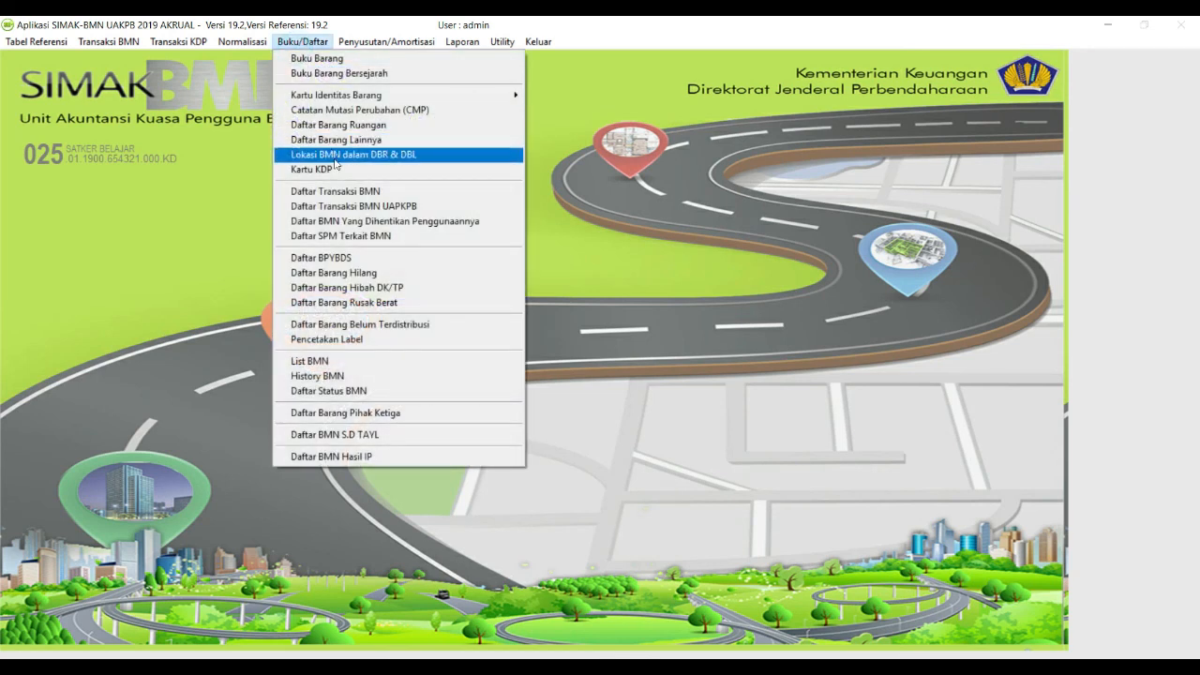
pyautogui.click(386, 192)
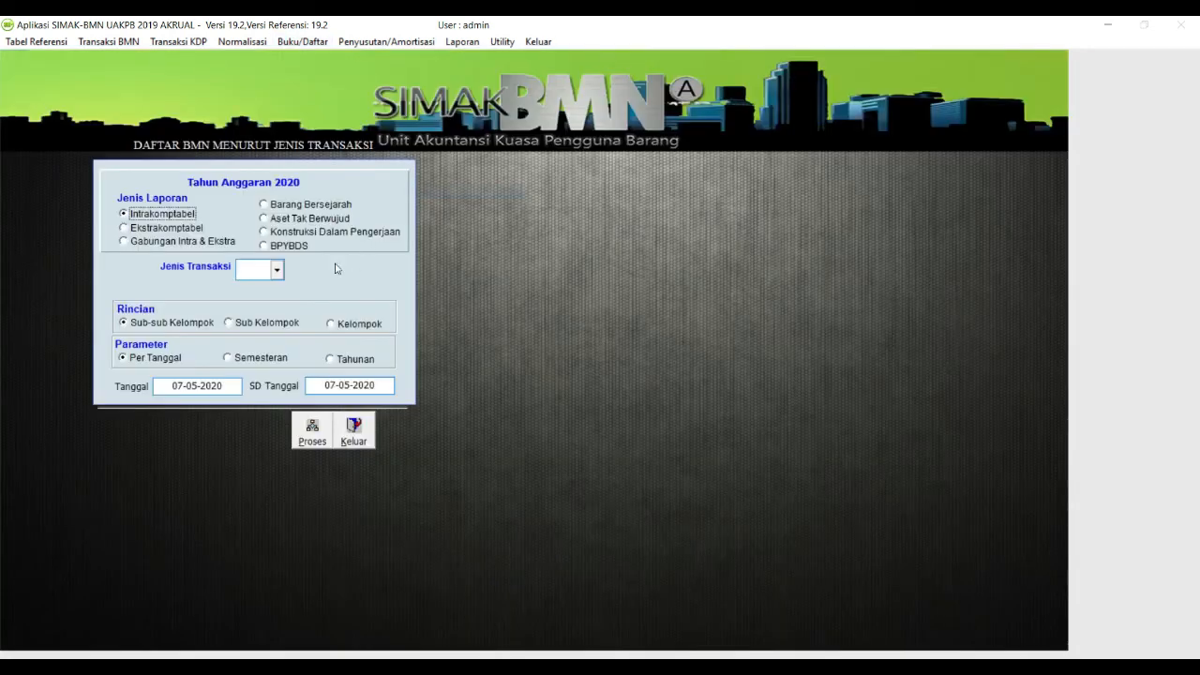
pyautogui.click(274, 269)
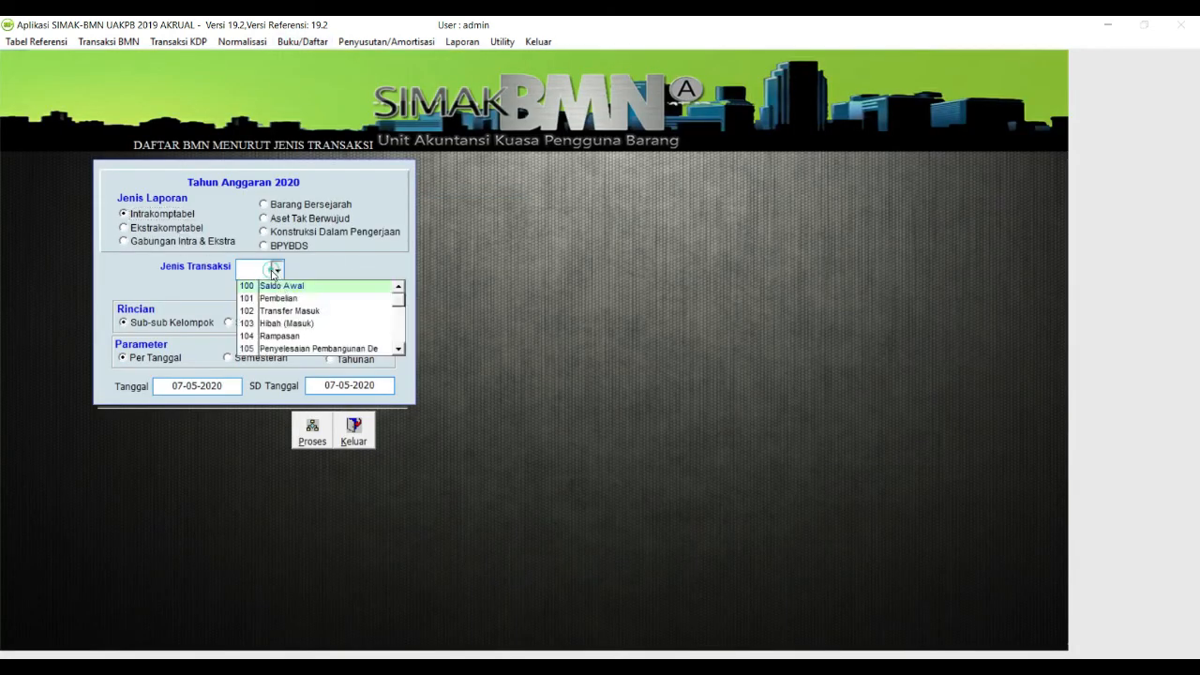
pyautogui.click(345, 314)
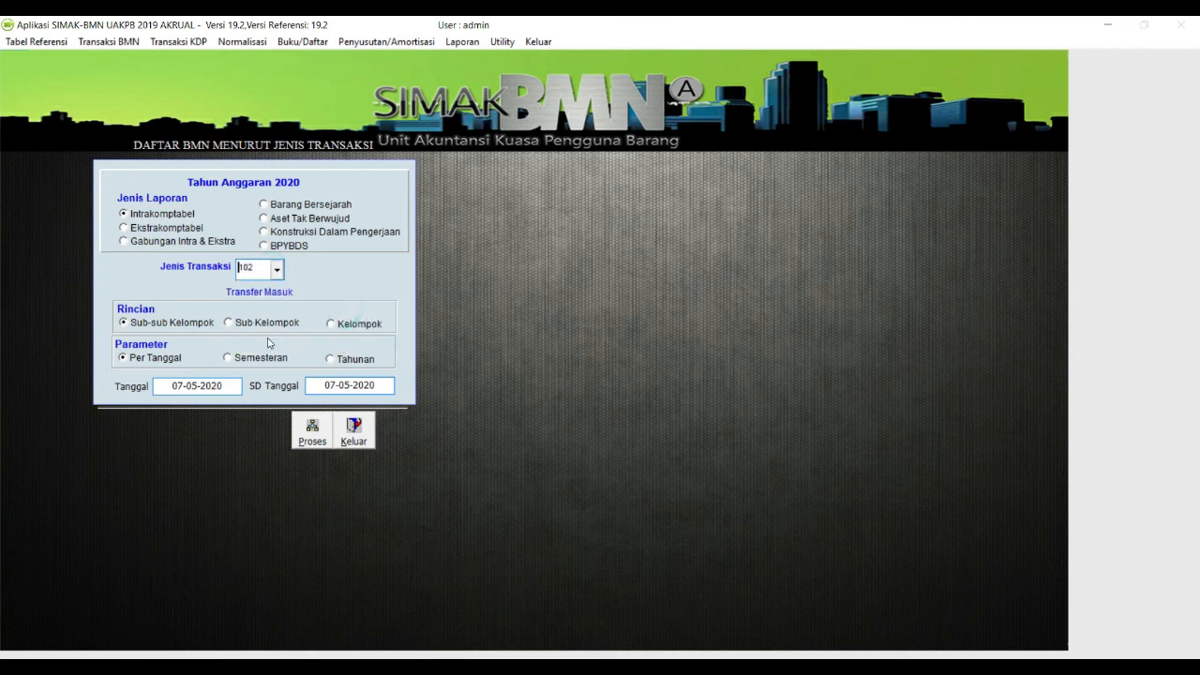
pyautogui.click(331, 359)
pyautogui.click(314, 433)
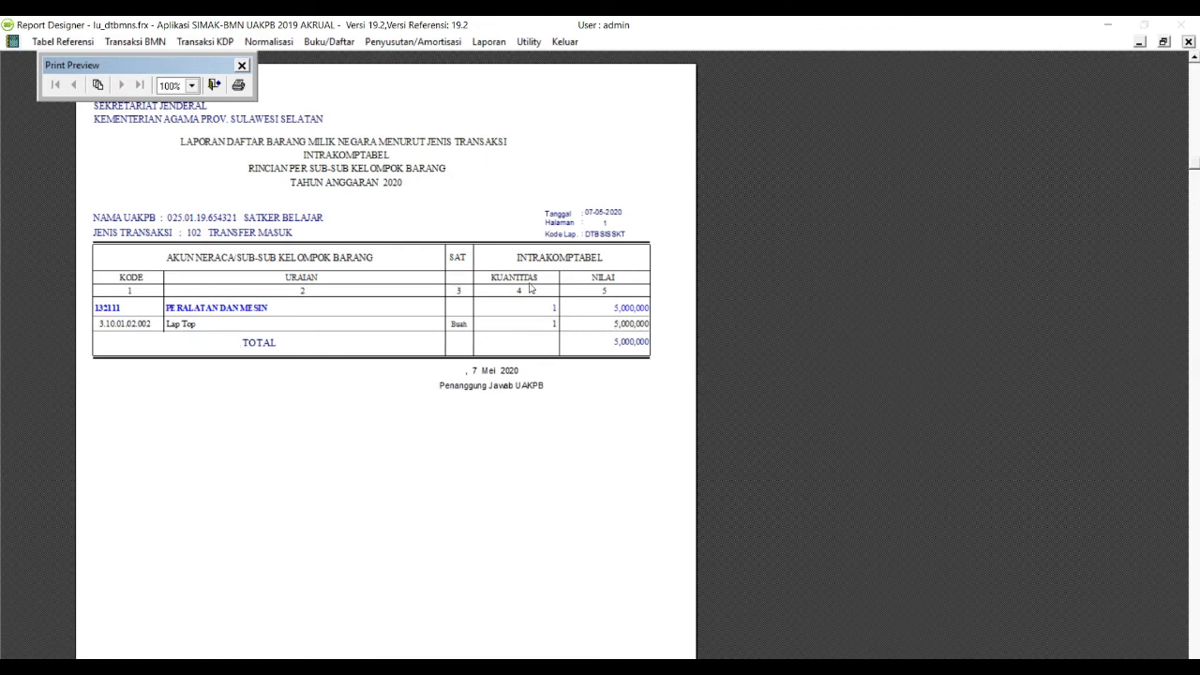
pyautogui.press('Escape')
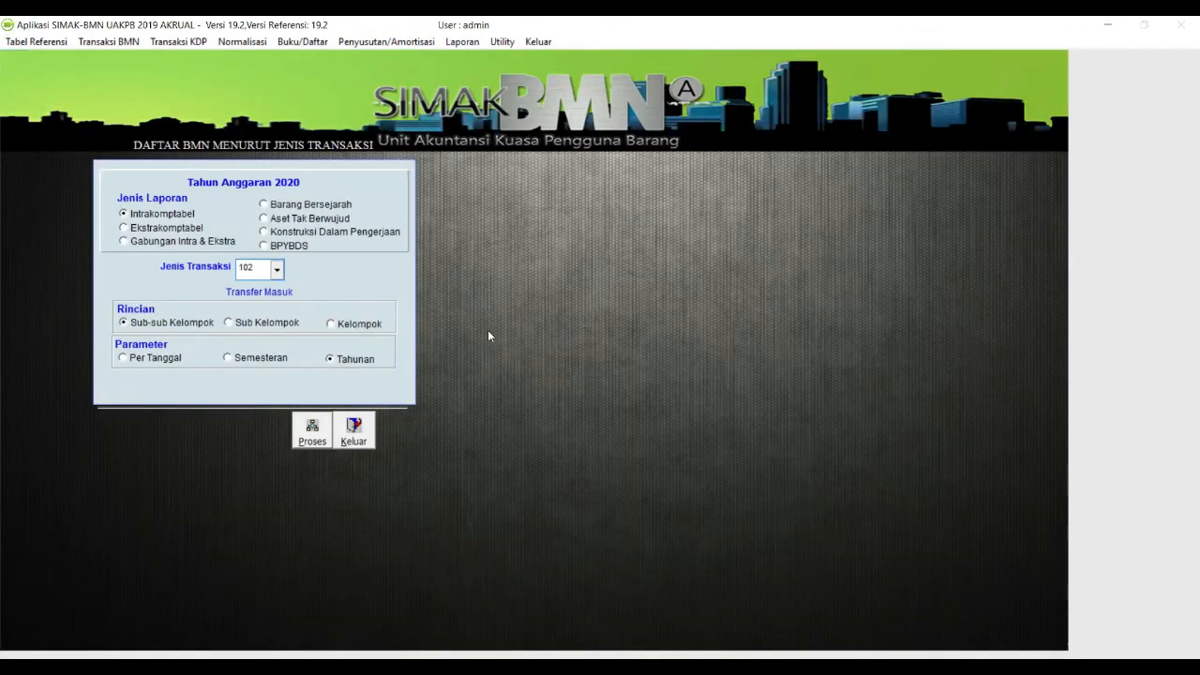
pyautogui.click(365, 442)
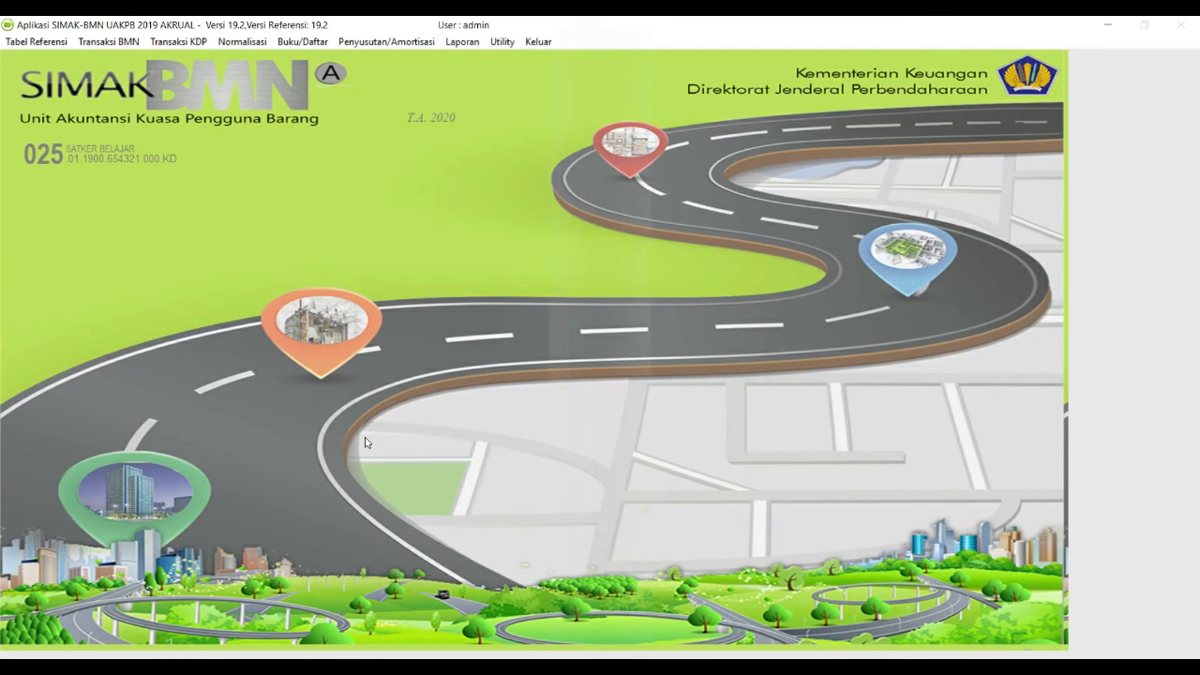